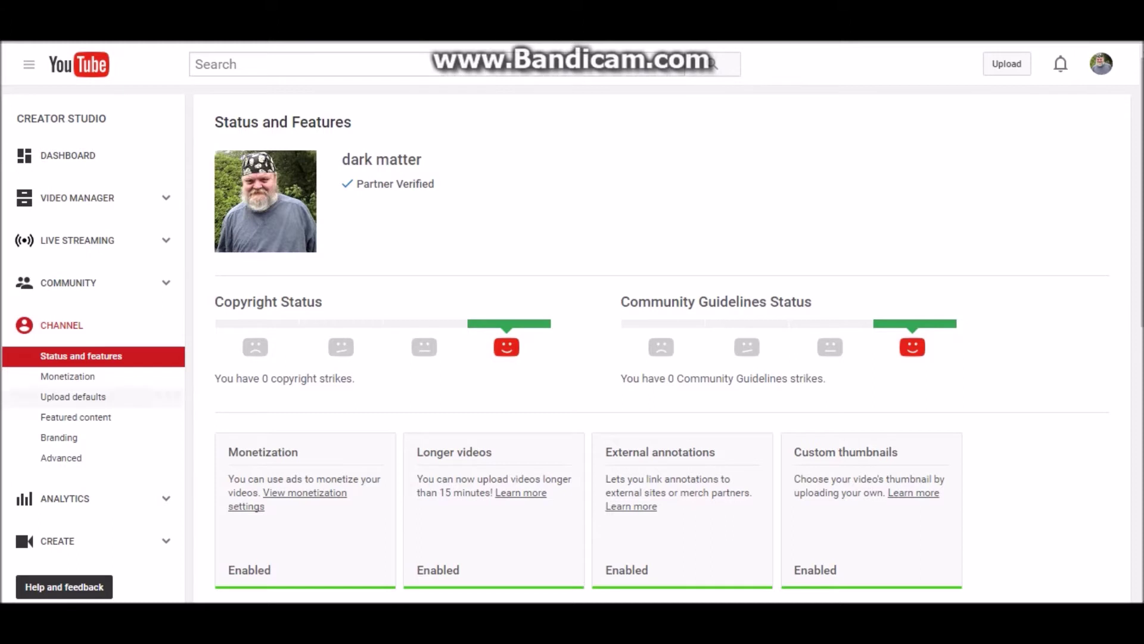
# View the channel's monetization page, open the upload defaults and keep the default privacy set to Private
pyautogui.click(68, 376)
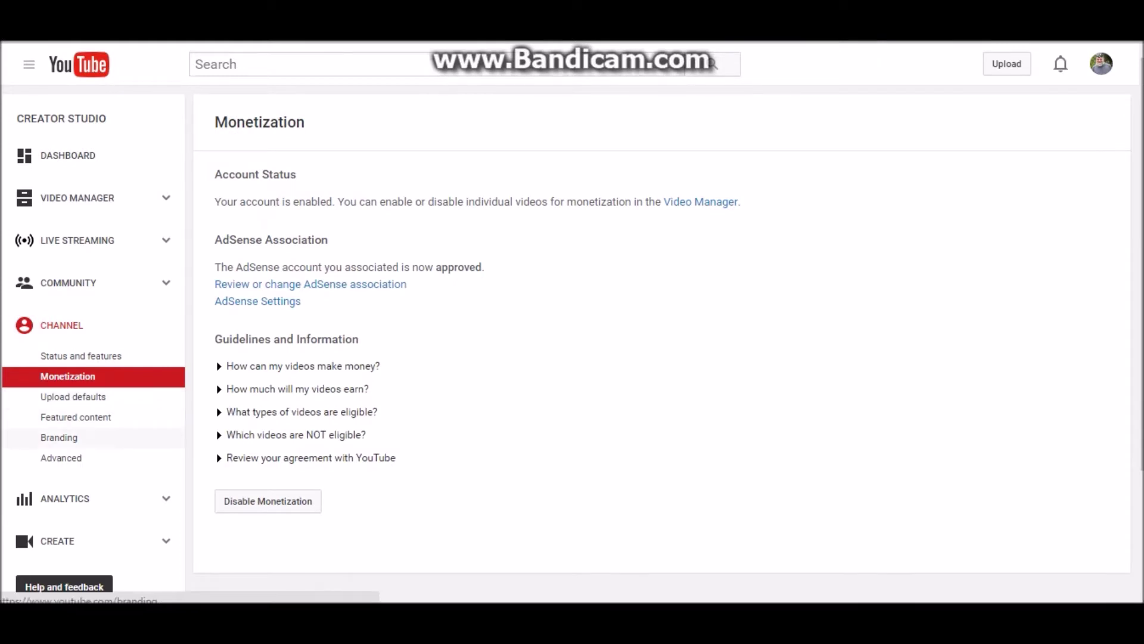
pyautogui.click(73, 397)
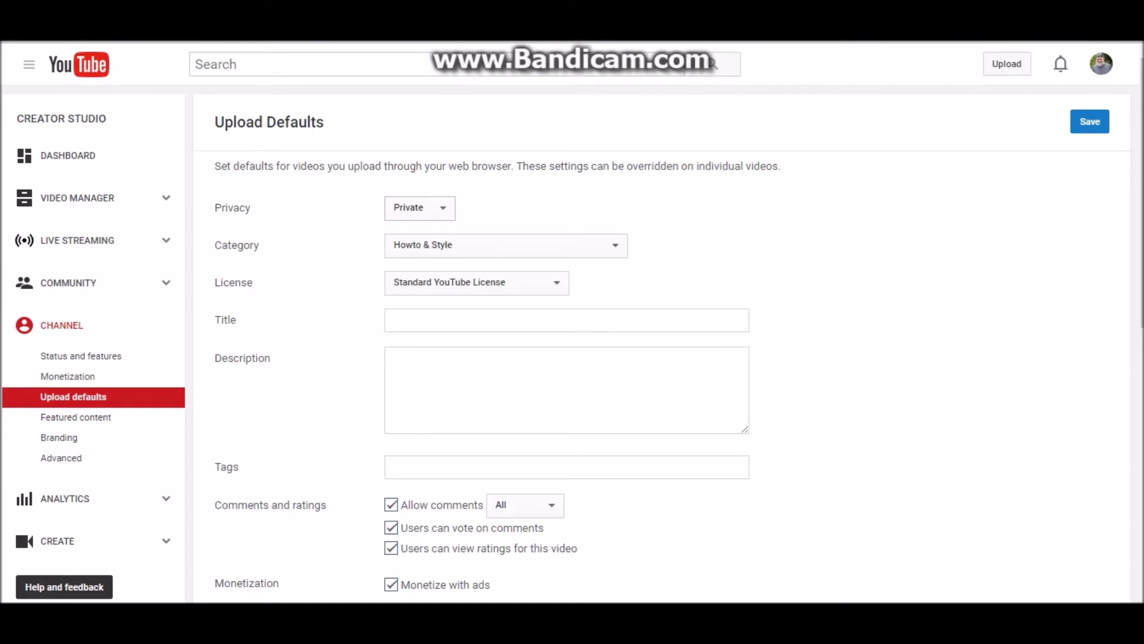
pyautogui.click(419, 208)
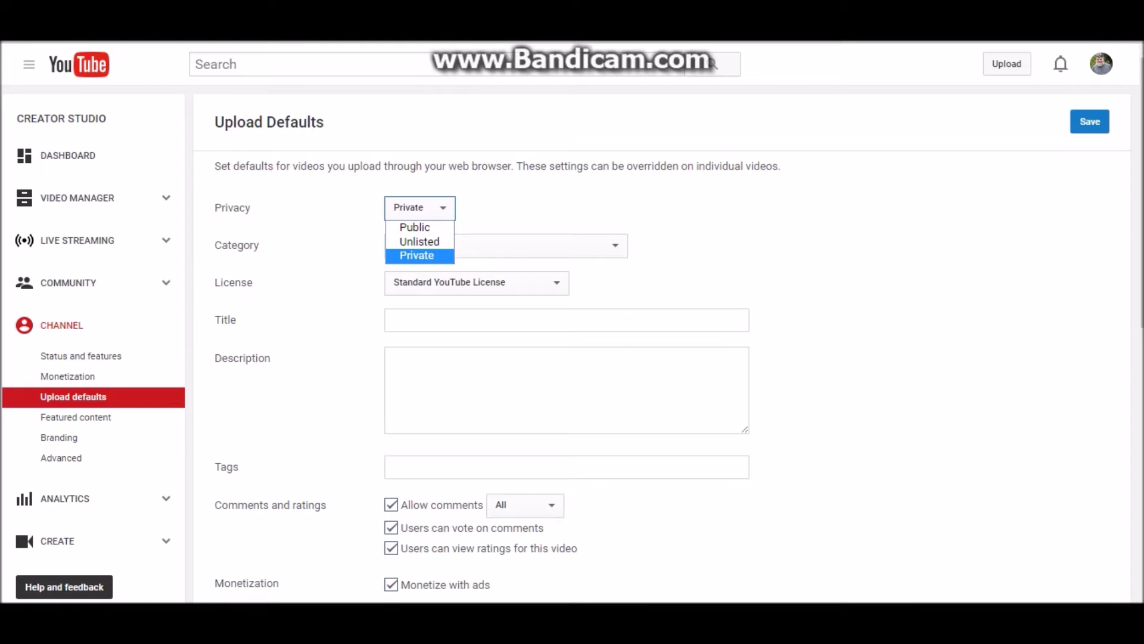
pyautogui.click(419, 255)
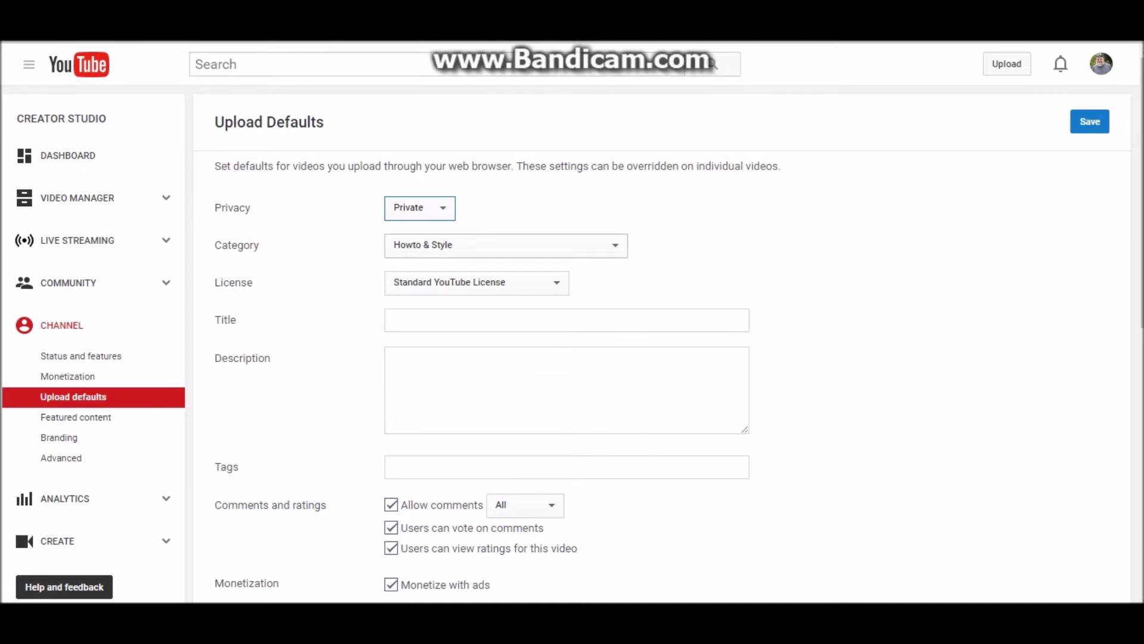
# Browse the available video categories and choose Howto & Style as the default category
pyautogui.click(505, 245)
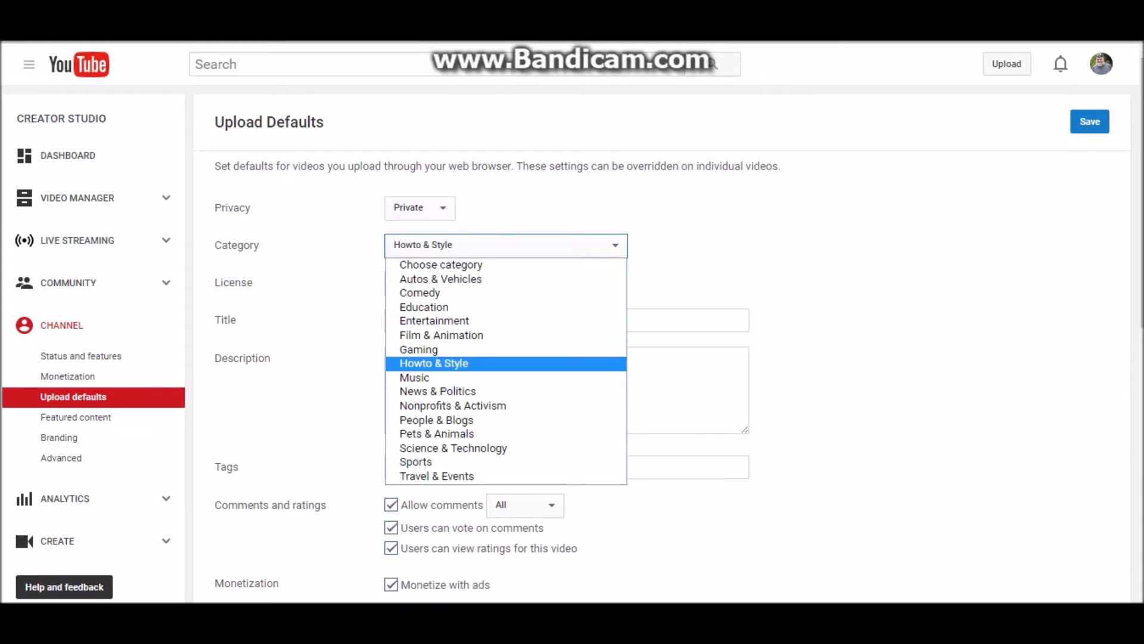
pyautogui.press('Home')
pyautogui.press('Down')
pyautogui.press('Down')
pyautogui.press('Down')
pyautogui.press('Down')
pyautogui.press('Down')
pyautogui.press('Down')
pyautogui.press('Down')
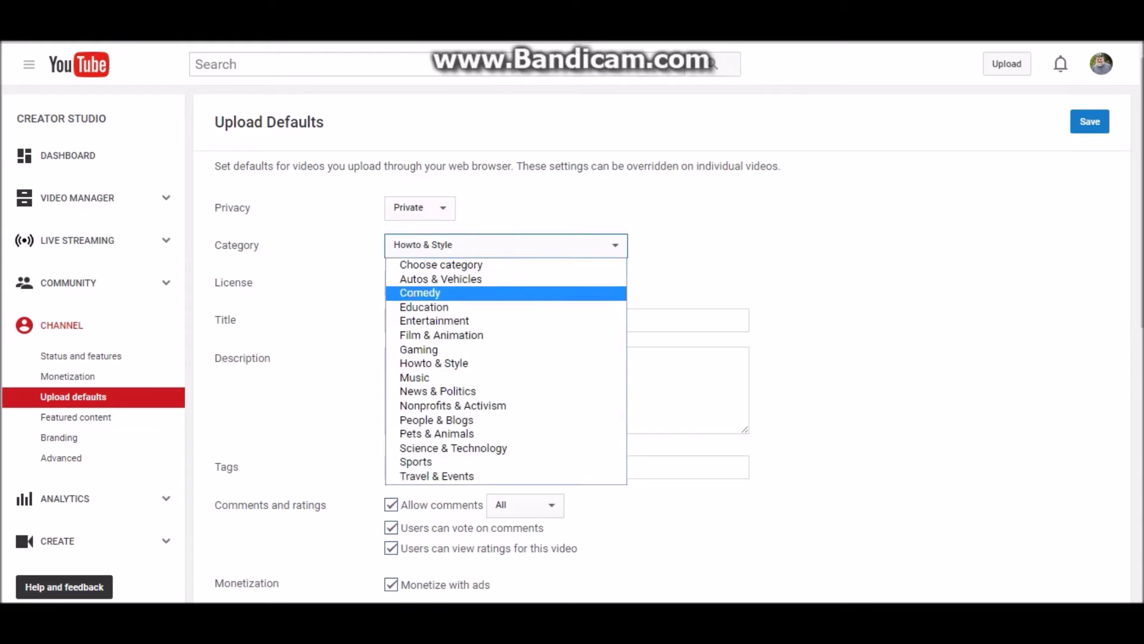
pyautogui.press('Down')
pyautogui.press('Down')
pyautogui.press('Down')
pyautogui.press('Down')
pyautogui.press('Down')
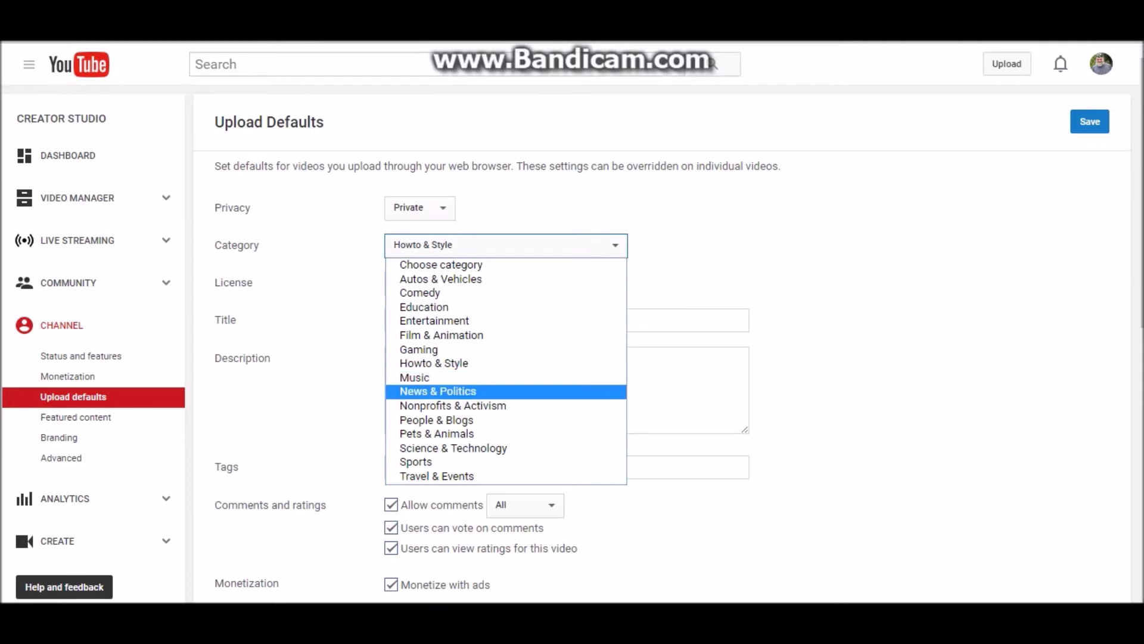
pyautogui.press('Down')
pyautogui.press('Down')
pyautogui.press('Down')
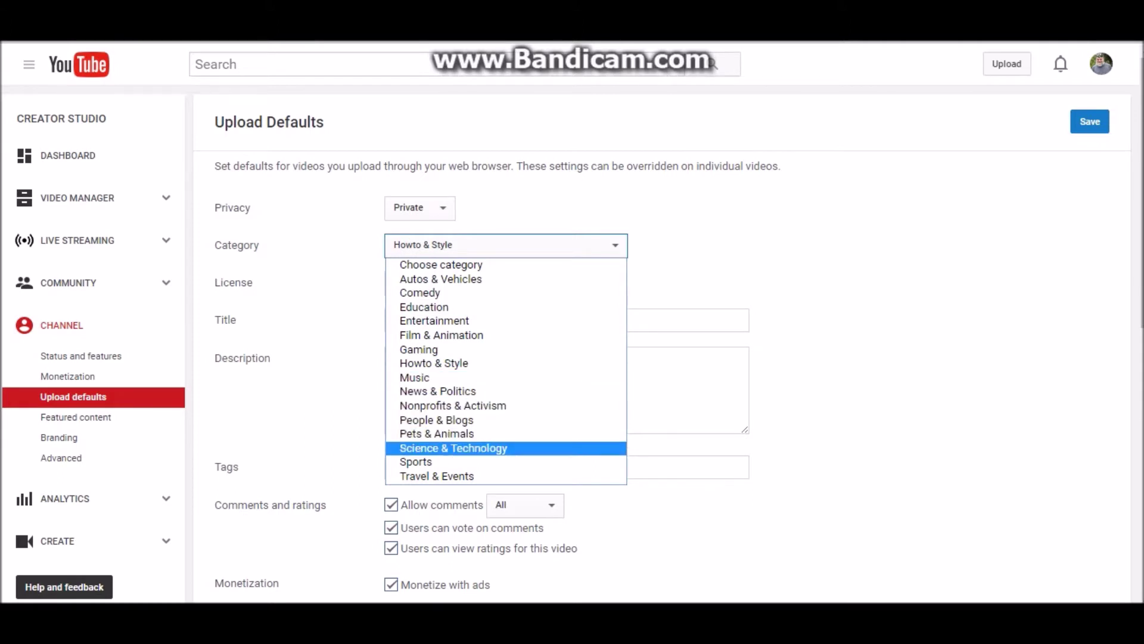
pyautogui.press('Up')
pyautogui.press('Up')
pyautogui.press('Up')
pyautogui.press('Up')
pyautogui.press('Up')
pyautogui.press('Up')
pyautogui.press('Up')
pyautogui.press('Up')
pyautogui.press('Up')
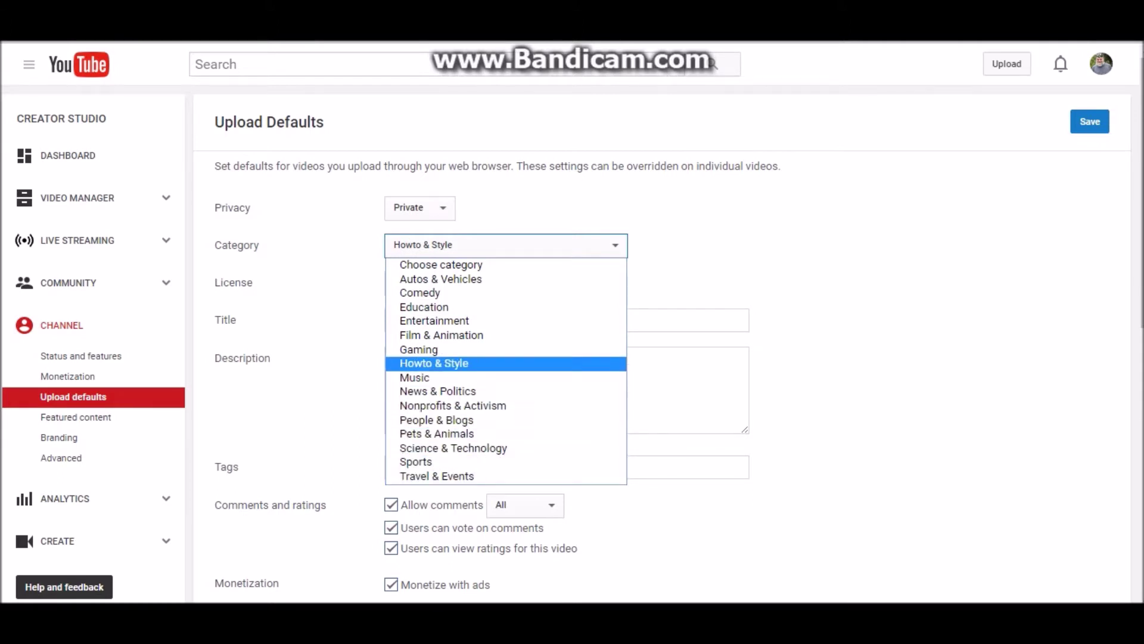
pyautogui.press('Return')
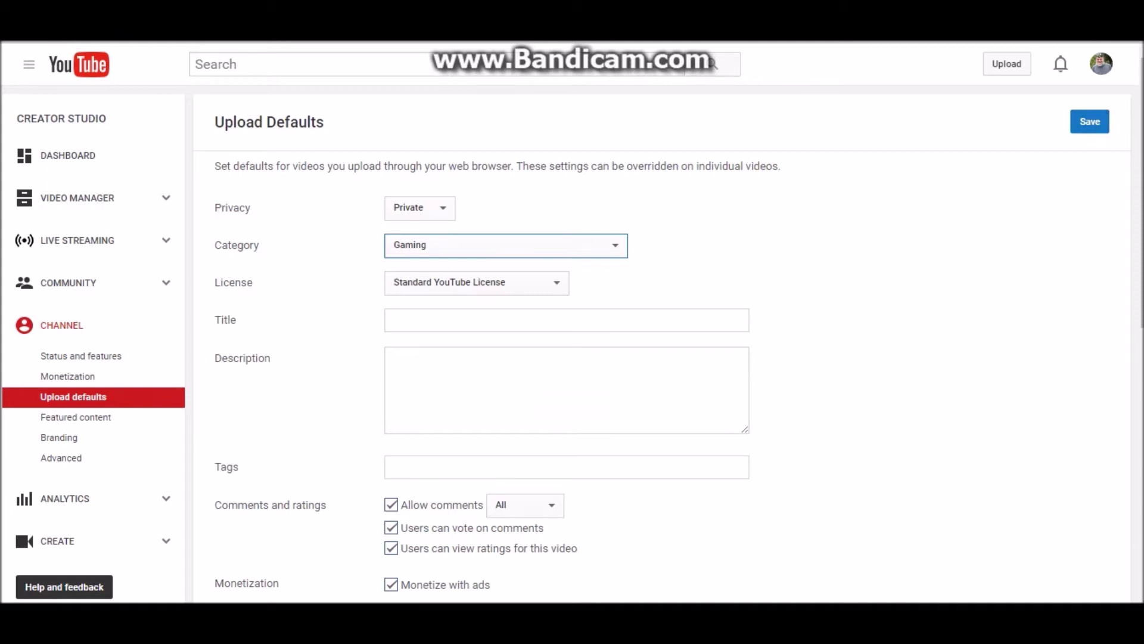
pyautogui.hotkey('alt', 'Down')
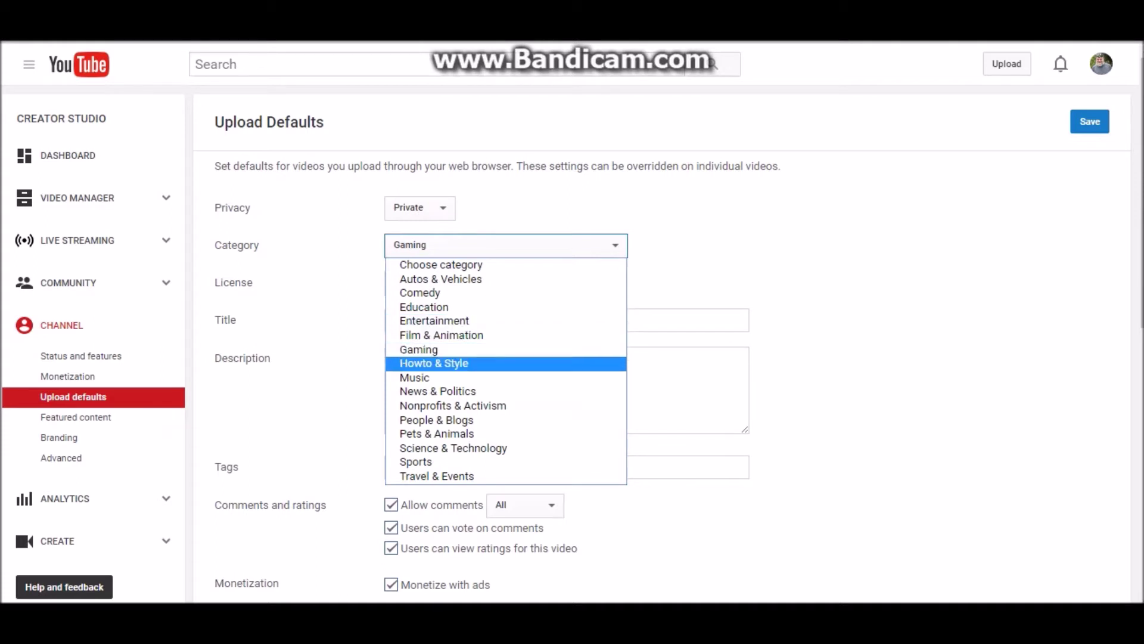
pyautogui.press('Return')
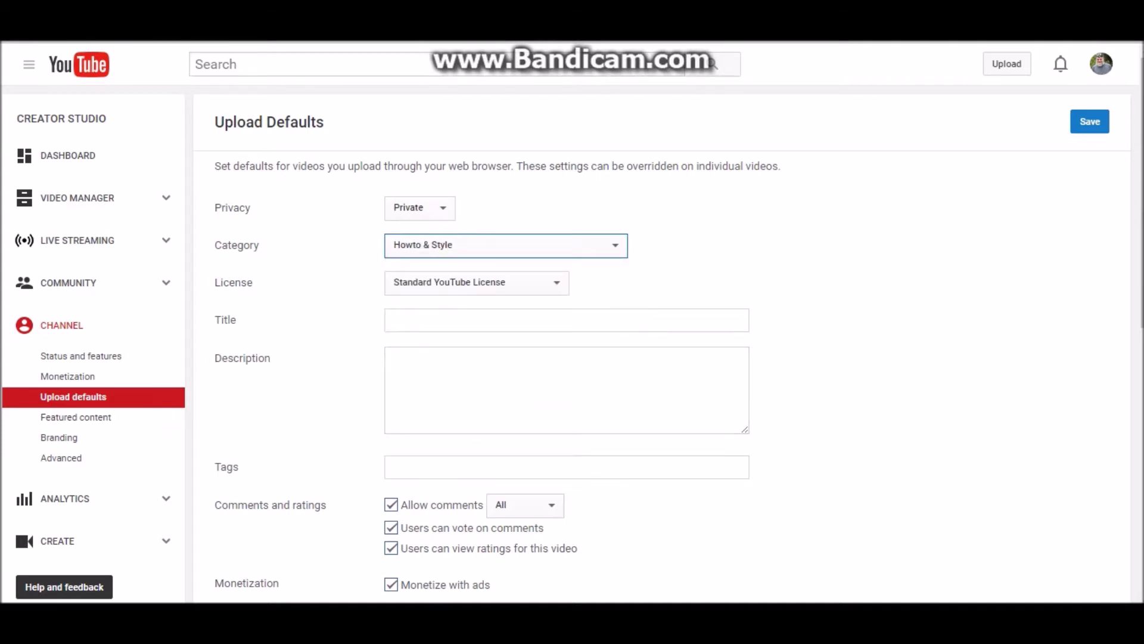
# Enter "pokemon go" as the default video title
pyautogui.scroll(-2, 713, 63)
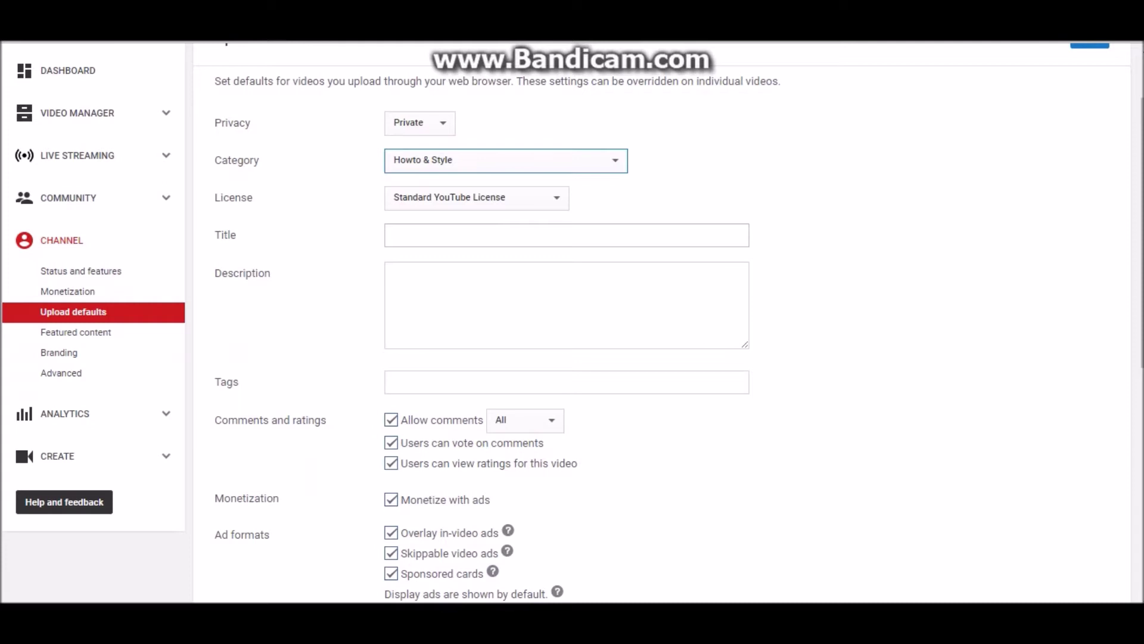
pyautogui.click(394, 235)
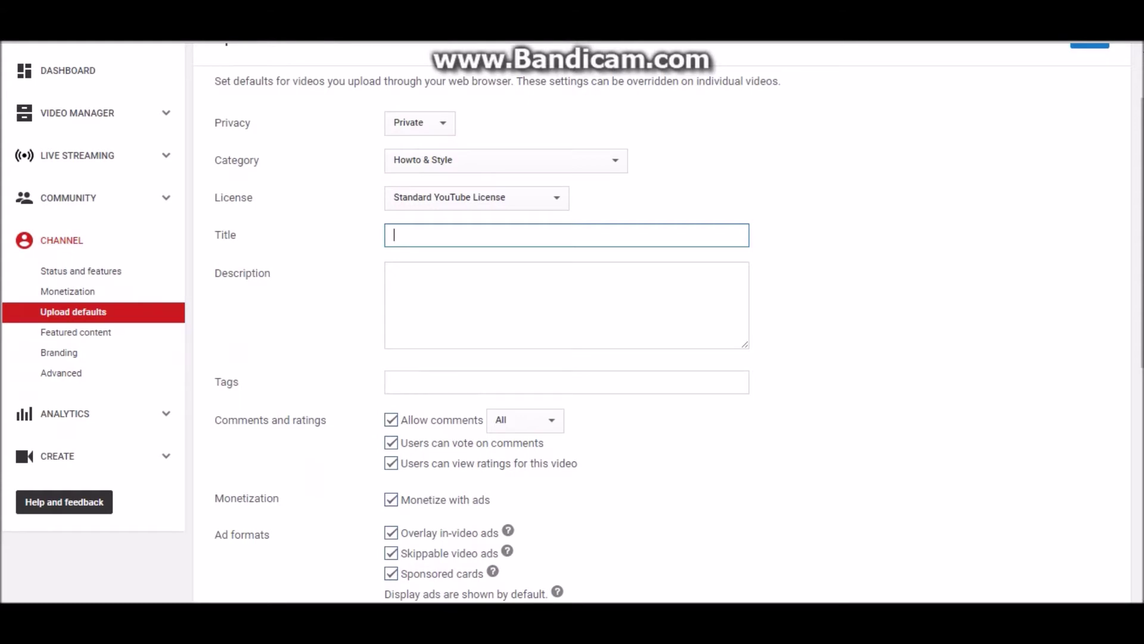
pyautogui.write('pokemon go')
# Write the default description "weird game were you catch animals that dont exsist"
pyautogui.click(394, 273)
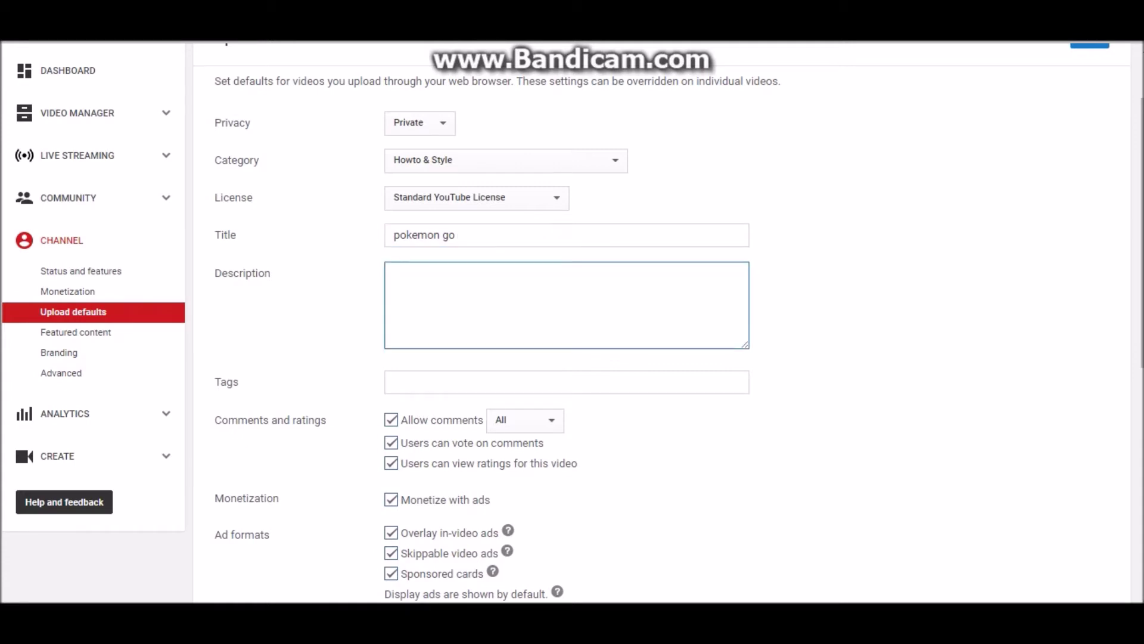
pyautogui.write('weird game were you catch')
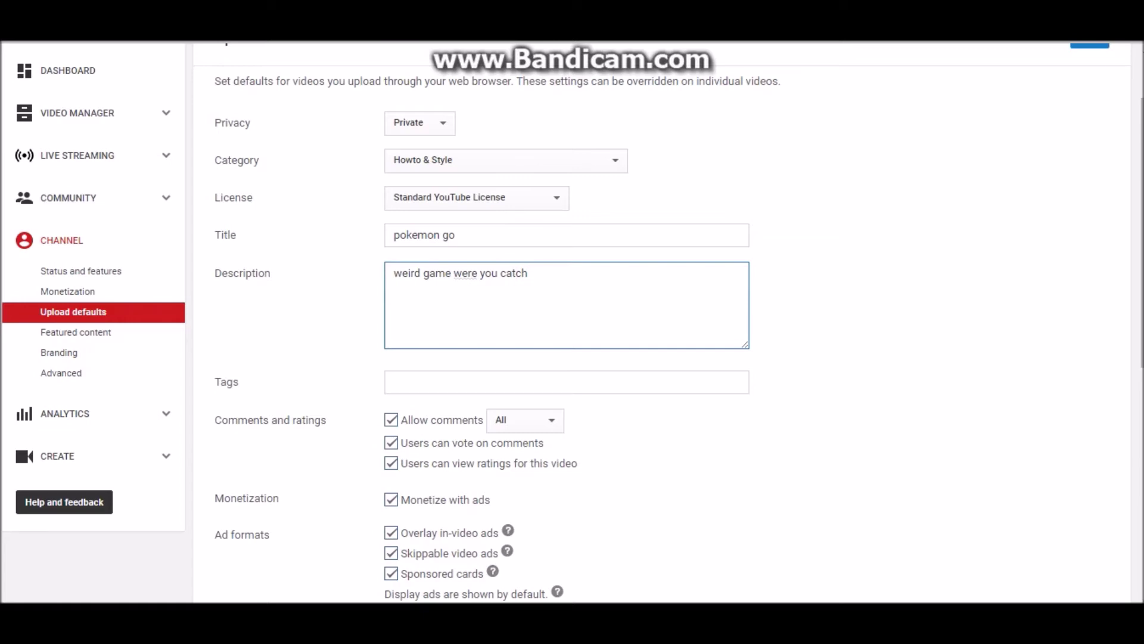
pyautogui.write('animals that dont ex')
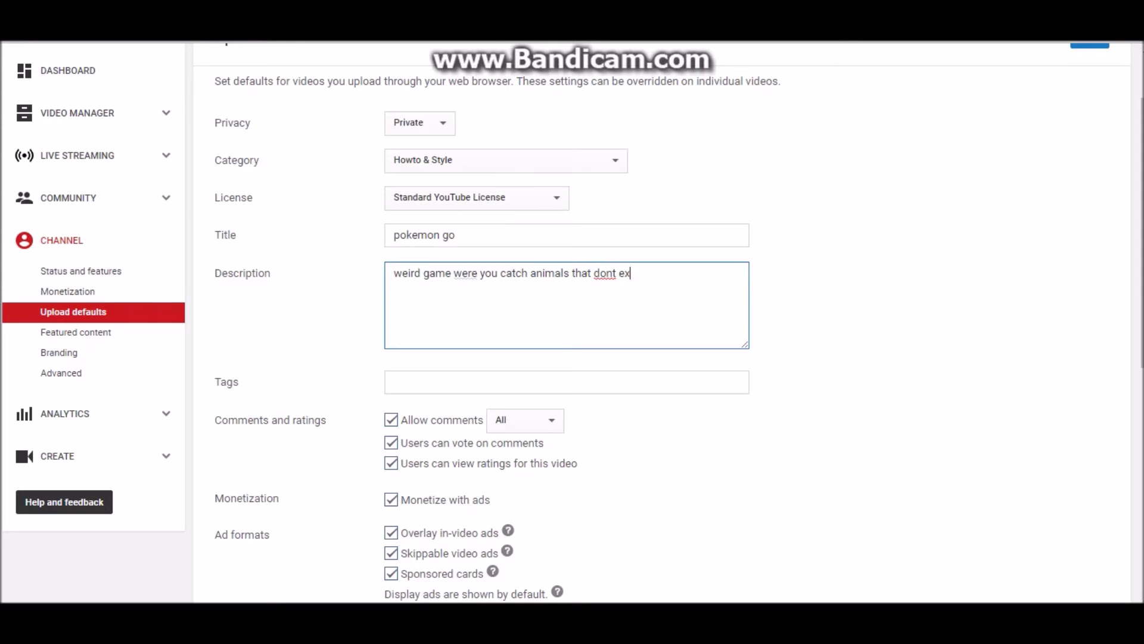
pyautogui.write('sist')
# Correct the spelling in the description by replacing "exsist" with "exist" and "dont" with "don't"
pyautogui.rightClick(632, 275)
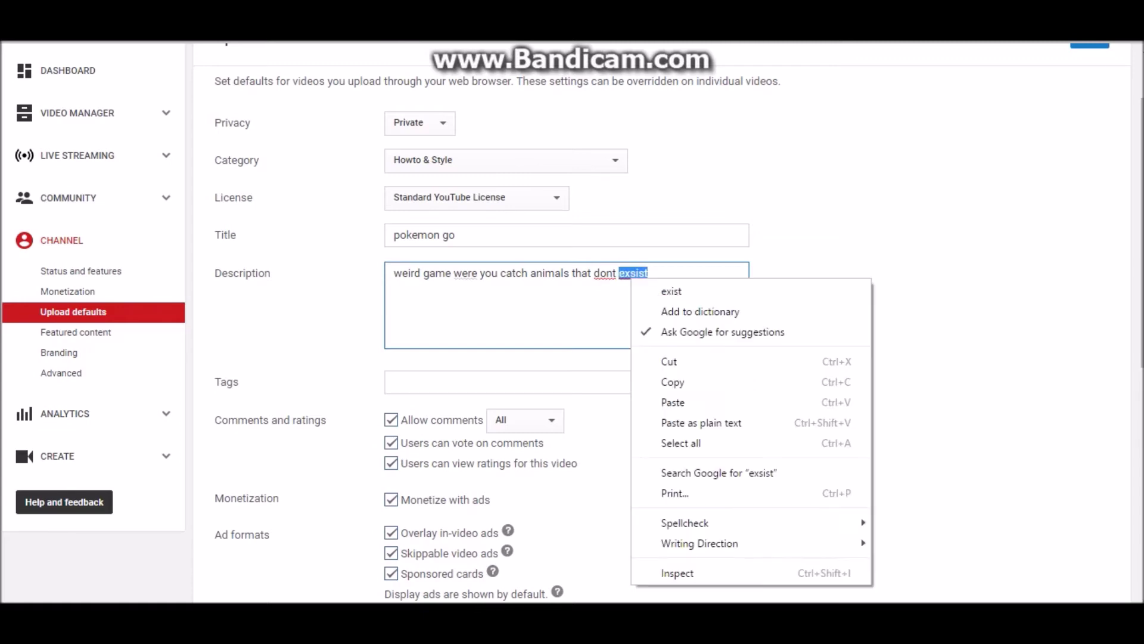
pyautogui.click(662, 290)
pyautogui.rightClick(604, 274)
pyautogui.click(633, 292)
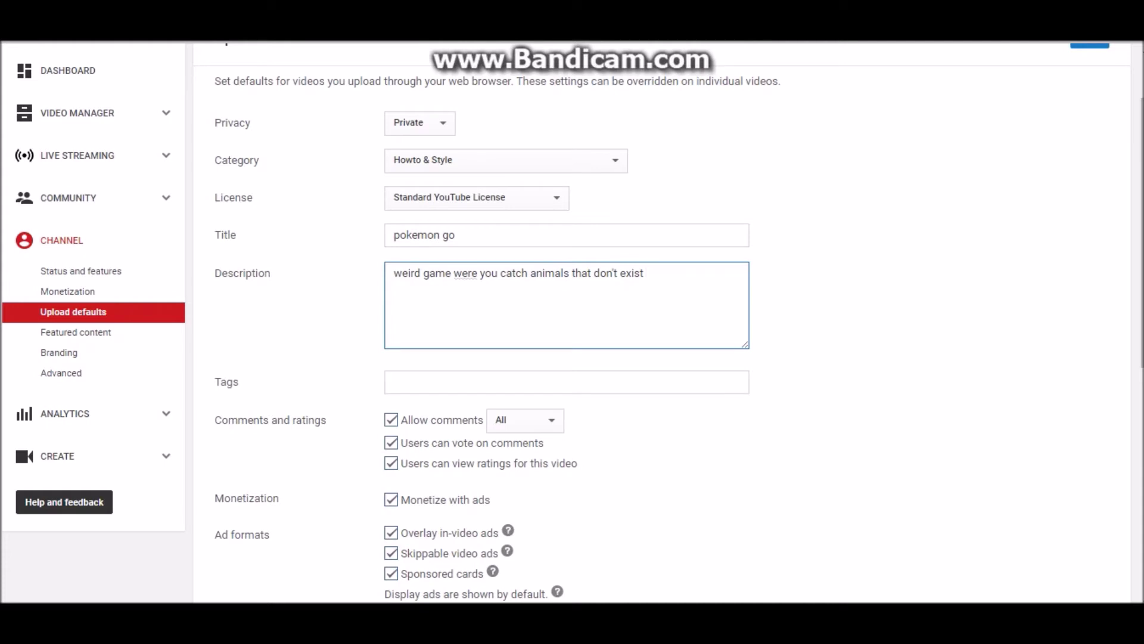
pyautogui.press('Return')
pyautogui.write('lol i cant spell lol')
pyautogui.press('BackSpace')
pyautogui.press('BackSpace')
pyautogui.press('BackSpace')
pyautogui.press('BackSpace')
pyautogui.press('BackSpace')
pyautogui.press('BackSpace')
pyautogui.press('BackSpace')
pyautogui.press('BackSpace')
pyautogui.press('BackSpace')
pyautogui.press('BackSpace')
pyautogui.press('BackSpace')
pyautogui.press('BackSpace')
pyautogui.press('BackSpace')
pyautogui.press('BackSpace')
pyautogui.press('BackSpace')
pyautogui.press('BackSpace')
pyautogui.press('BackSpace')
pyautogui.press('BackSpace')
pyautogui.press('BackSpace')
pyautogui.press('BackSpace')
pyautogui.press('Tab')
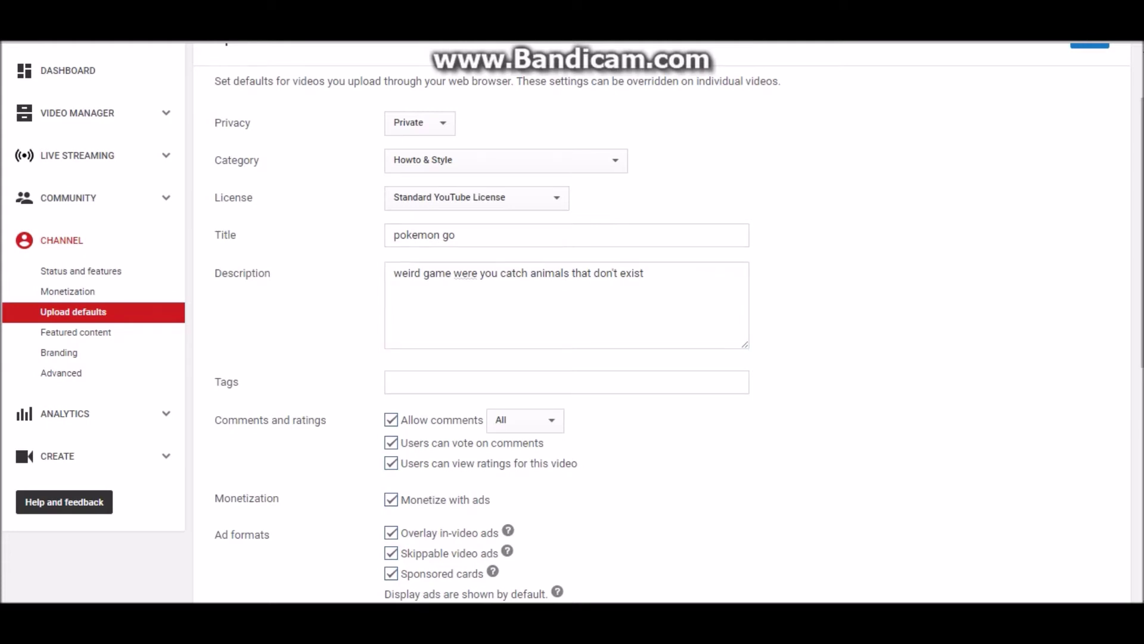
# Enter "pokemon go, pokemon" as the default tags
pyautogui.scroll(-3, 572, 322)
pyautogui.click(394, 212)
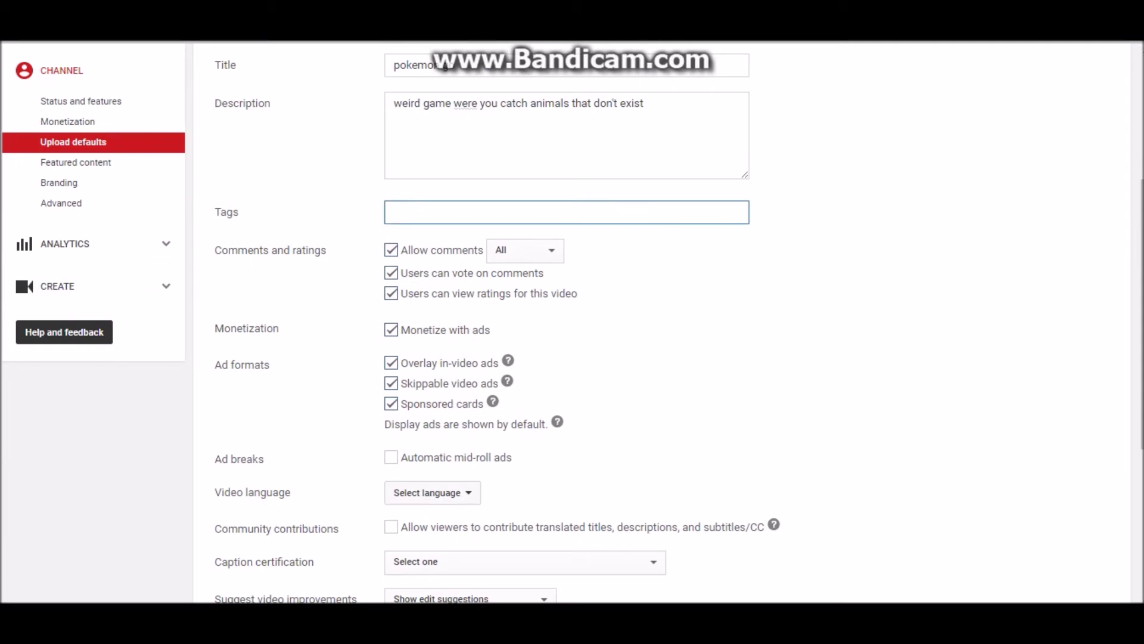
pyautogui.write('pokemon go ')
pyautogui.write('po')
pyautogui.press('BackSpace')
pyautogui.press('BackSpace')
pyautogui.write(', pokemon')
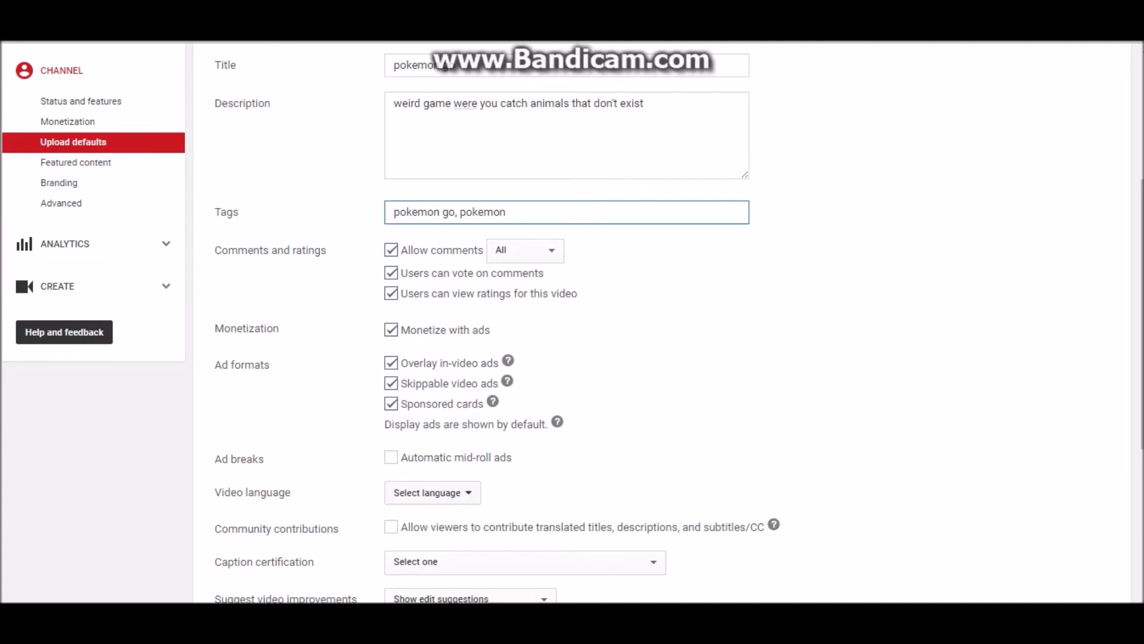
pyautogui.write(', dark matter')
# Extend the default tags with "dark matter", "goofy game people like" and "so on"
pyautogui.write(', goofy game people like ')
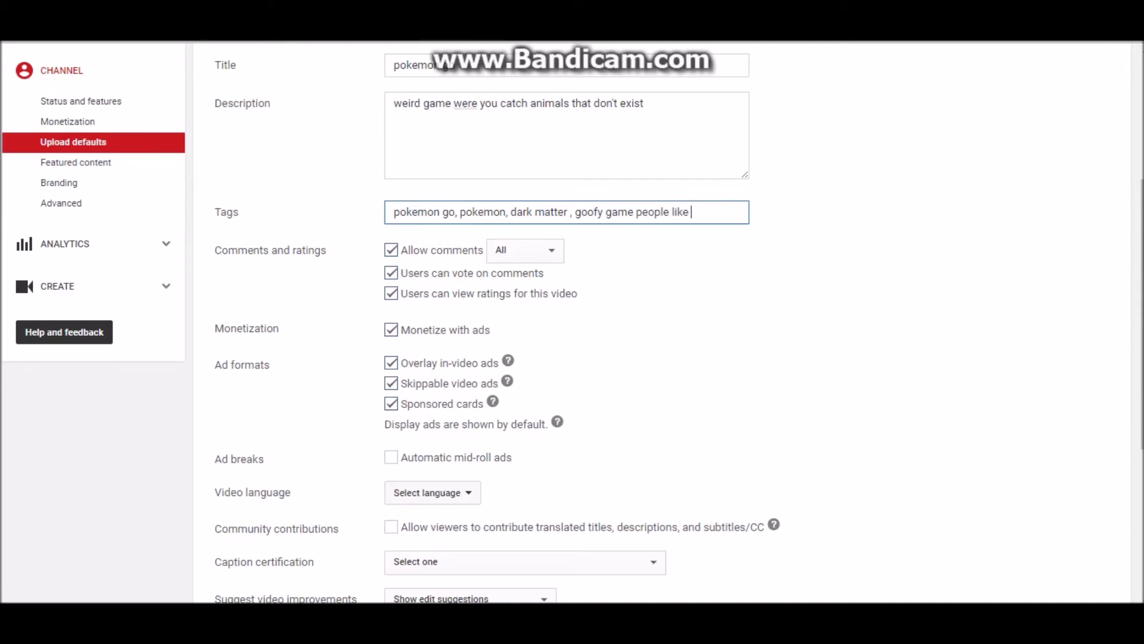
pyautogui.write(', ')
pyautogui.write('so on')
# Delete all the sample text from the default tags
pyautogui.press('BackSpace')
pyautogui.press('BackSpace')
pyautogui.press('BackSpace')
pyautogui.press('BackSpace')
pyautogui.press('BackSpace')
pyautogui.press('BackSpace')
pyautogui.press('BackSpace')
pyautogui.press('BackSpace')
pyautogui.press('BackSpace')
pyautogui.press('BackSpace')
pyautogui.press('BackSpace')
pyautogui.press('BackSpace')
pyautogui.press('BackSpace')
pyautogui.press('BackSpace')
pyautogui.press('BackSpace')
pyautogui.press('BackSpace')
pyautogui.press('BackSpace')
pyautogui.press('BackSpace')
pyautogui.press('BackSpace')
pyautogui.press('BackSpace')
pyautogui.press('BackSpace')
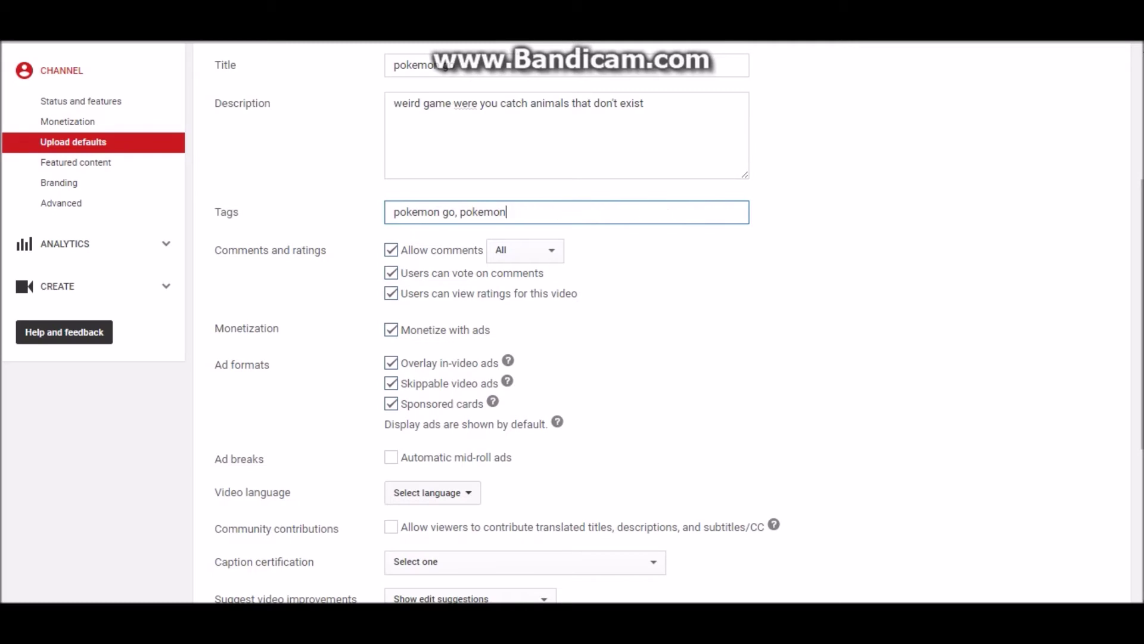
pyautogui.press('BackSpace')
pyautogui.press('BackSpace')
pyautogui.press('BackSpace')
pyautogui.press('BackSpace')
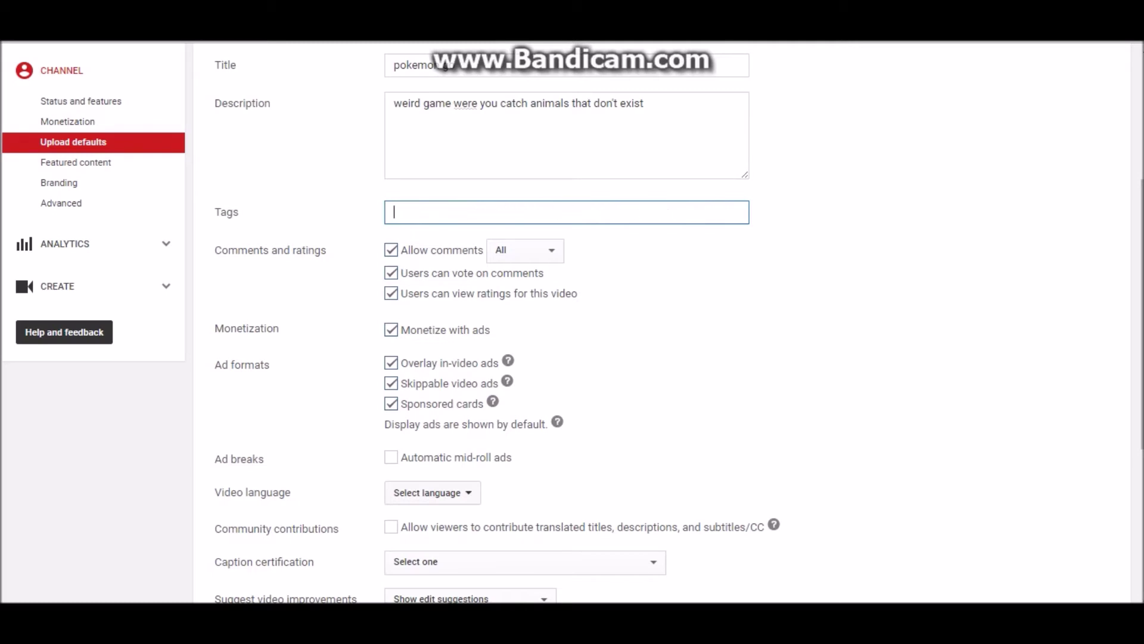
# Clear the sample text from both the default description and the default title
pyautogui.scroll(2, 572, 326)
pyautogui.moveTo(649, 188); pyautogui.dragTo(435, 188)
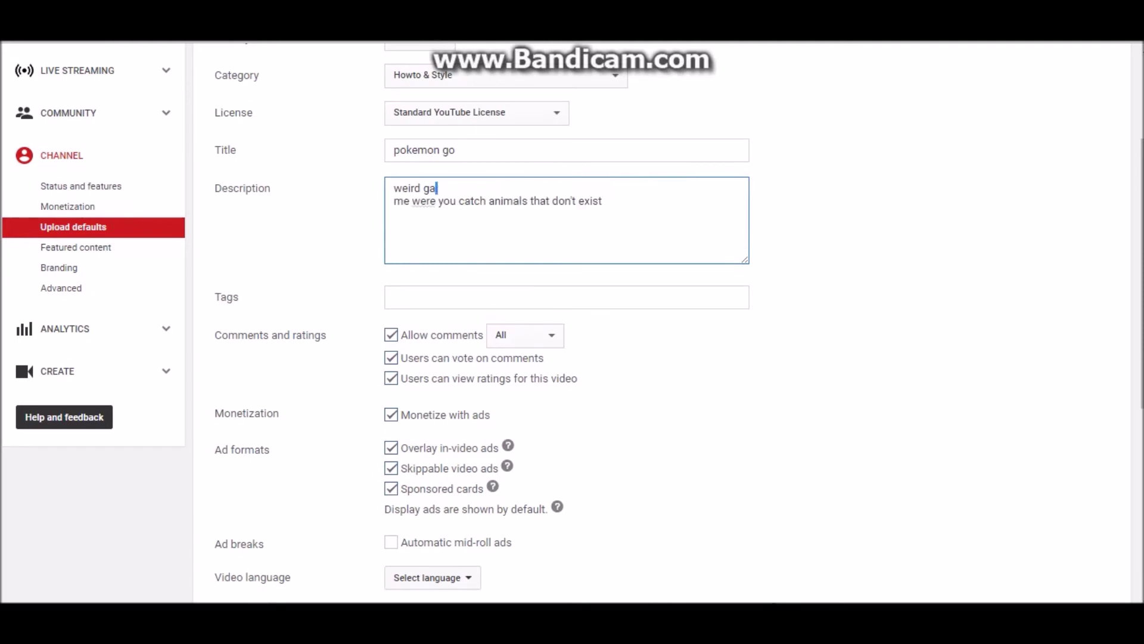
pyautogui.moveTo(605, 200); pyautogui.dragTo(394, 188)
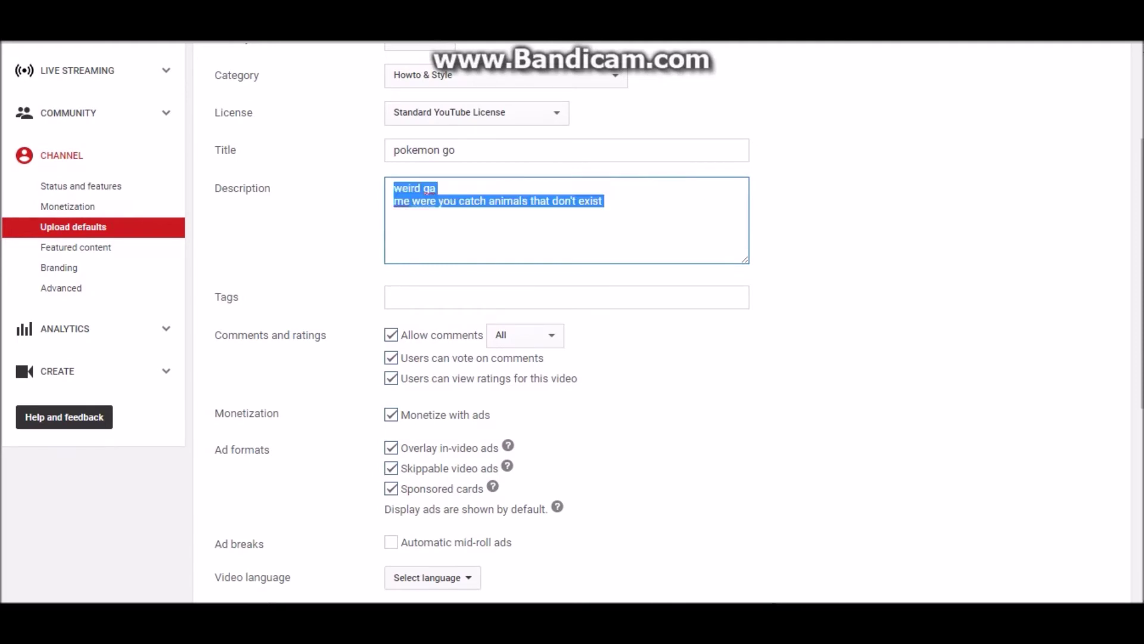
pyautogui.press('BackSpace')
pyautogui.moveTo(460, 150); pyautogui.dragTo(393, 150)
pyautogui.press('BackSpace')
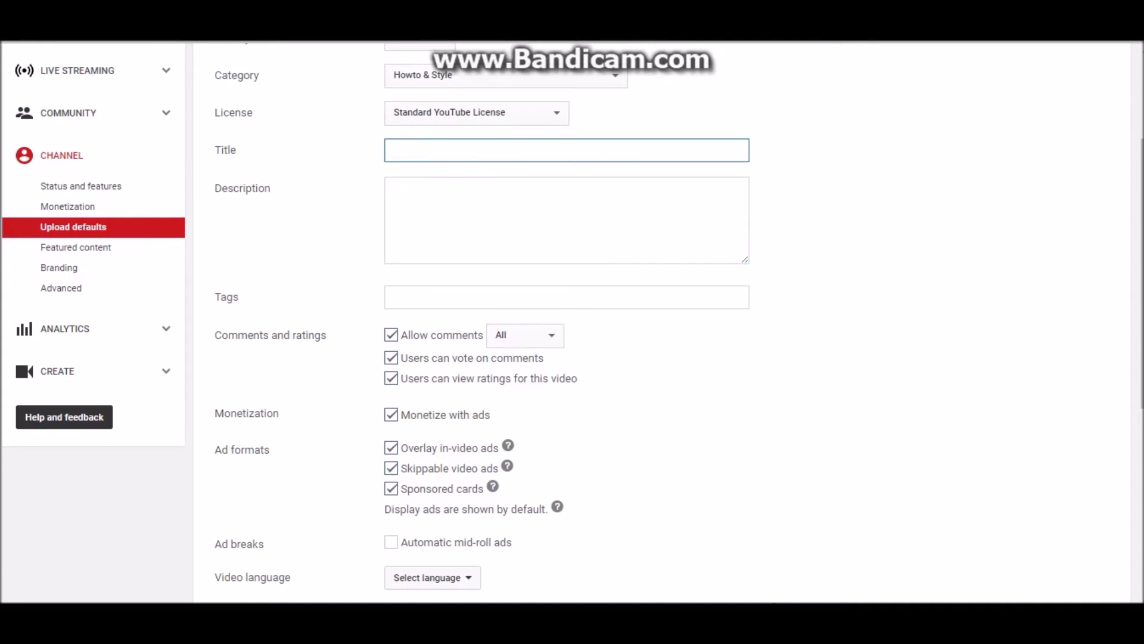
# Leave the upload defaults without saving and look through the uploaded videos in the Video Manager
pyautogui.scroll(-4, 572, 322)
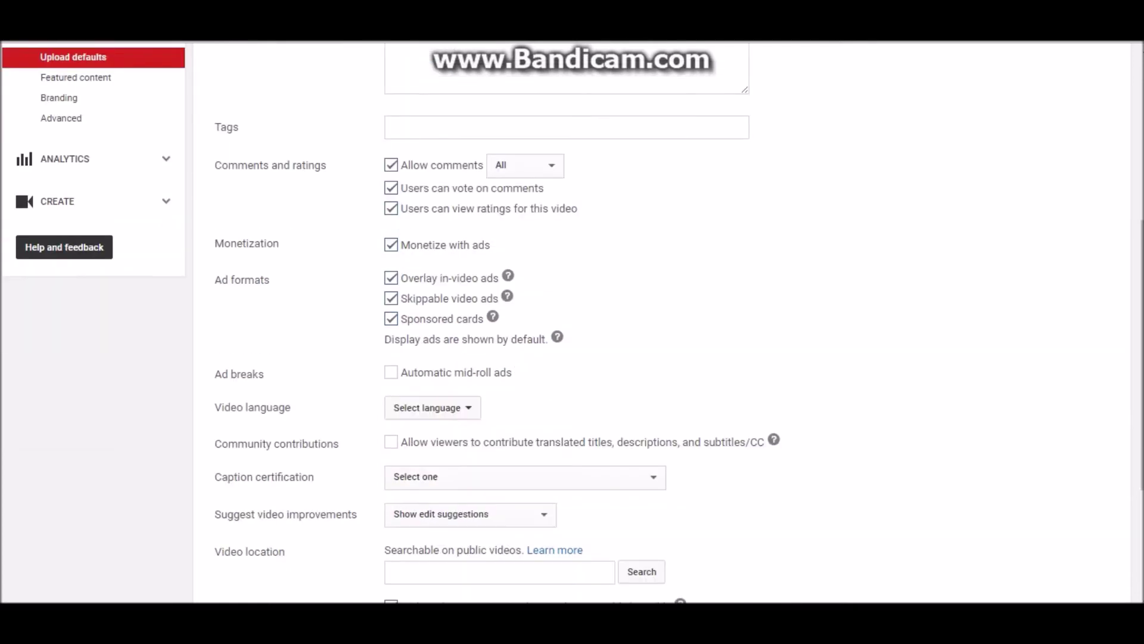
pyautogui.scroll(5, 572, 321)
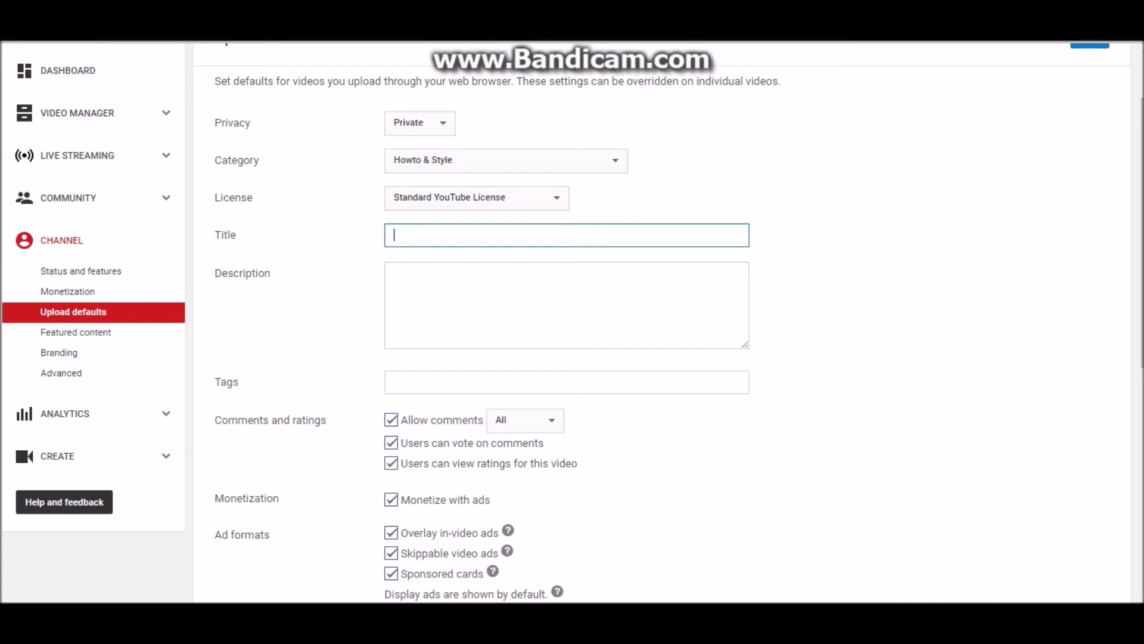
pyautogui.scroll(2, 713, 63)
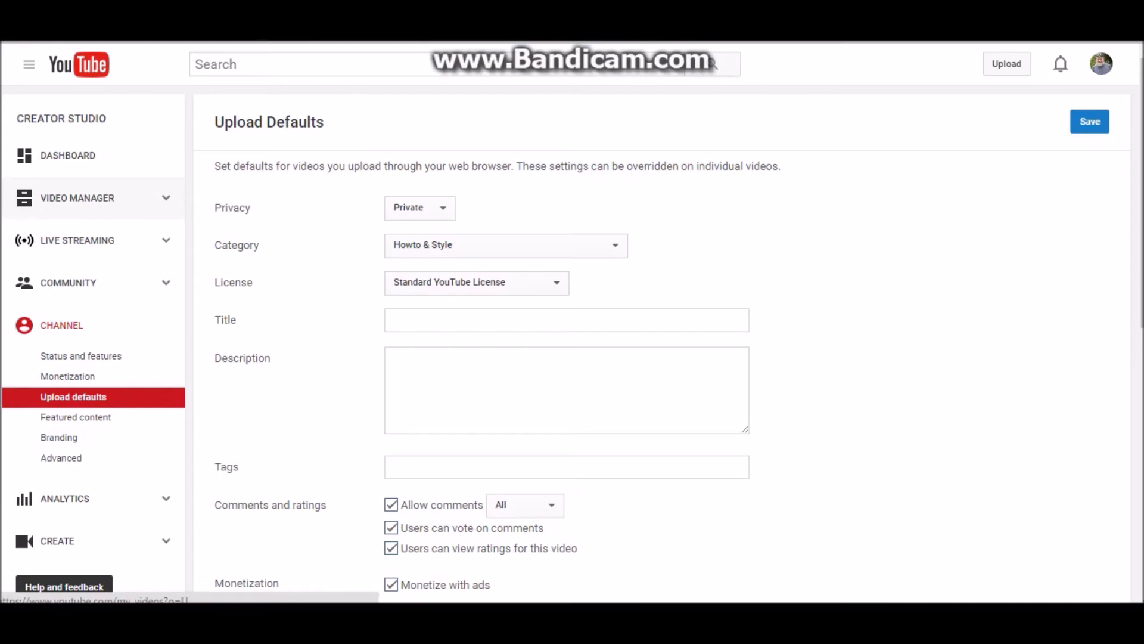
pyautogui.click(77, 198)
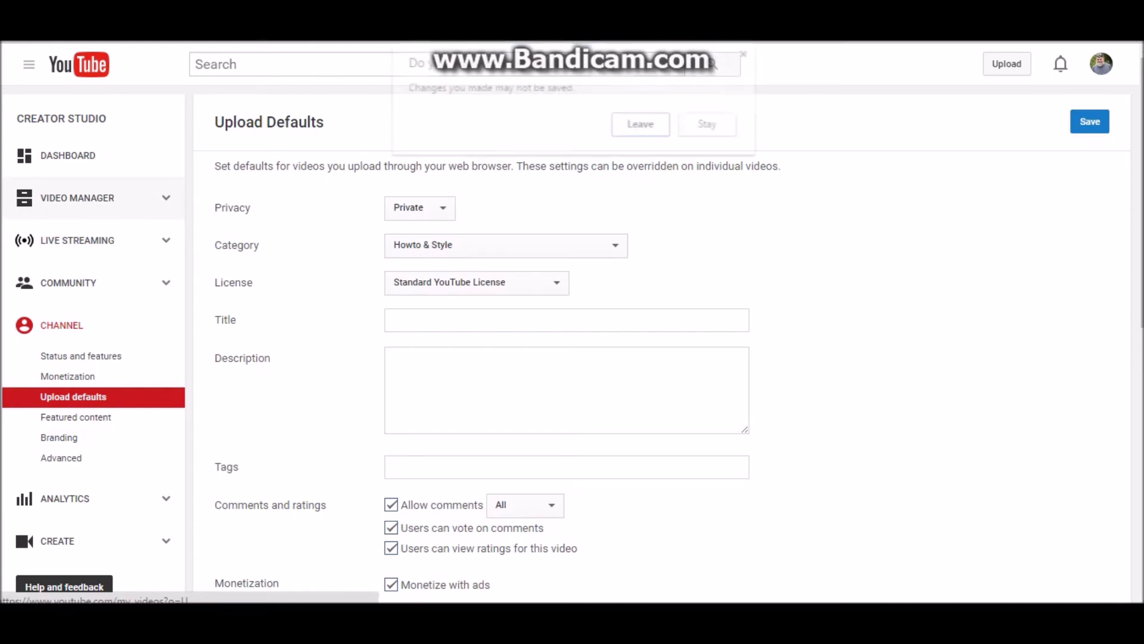
pyautogui.press('Return')
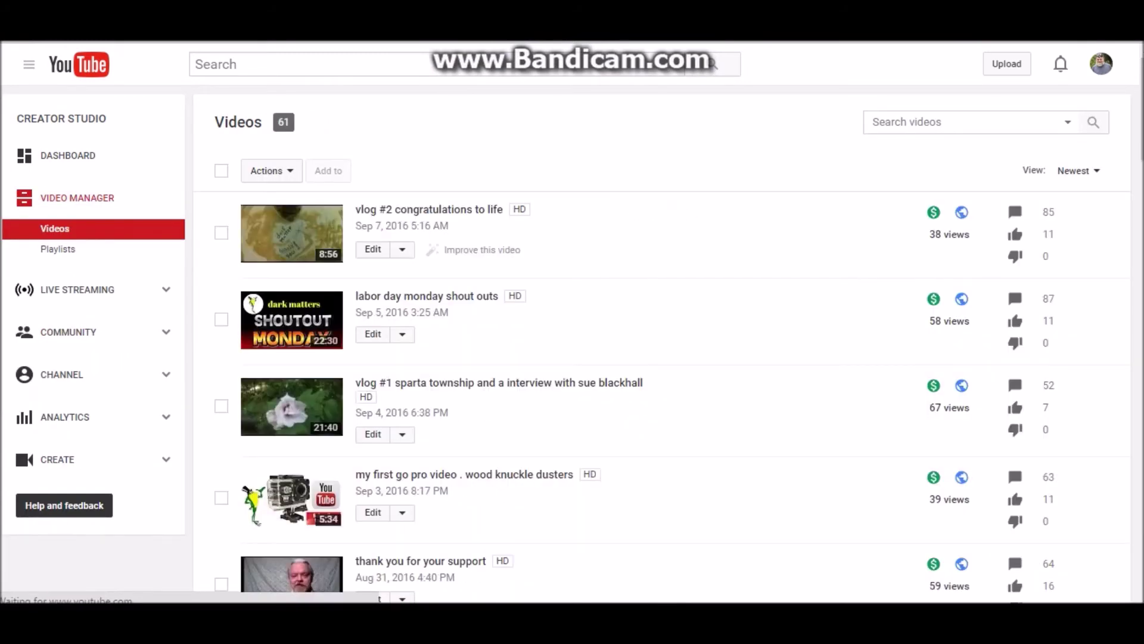
pyautogui.scroll(-4, 713, 64)
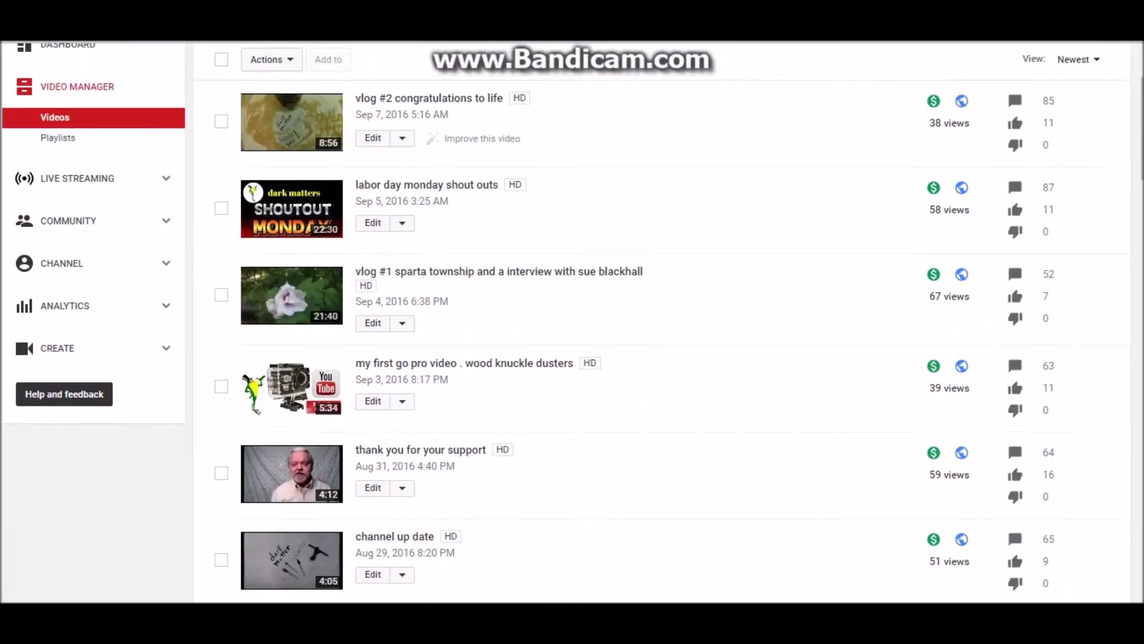
pyautogui.scroll(-20, 572, 340)
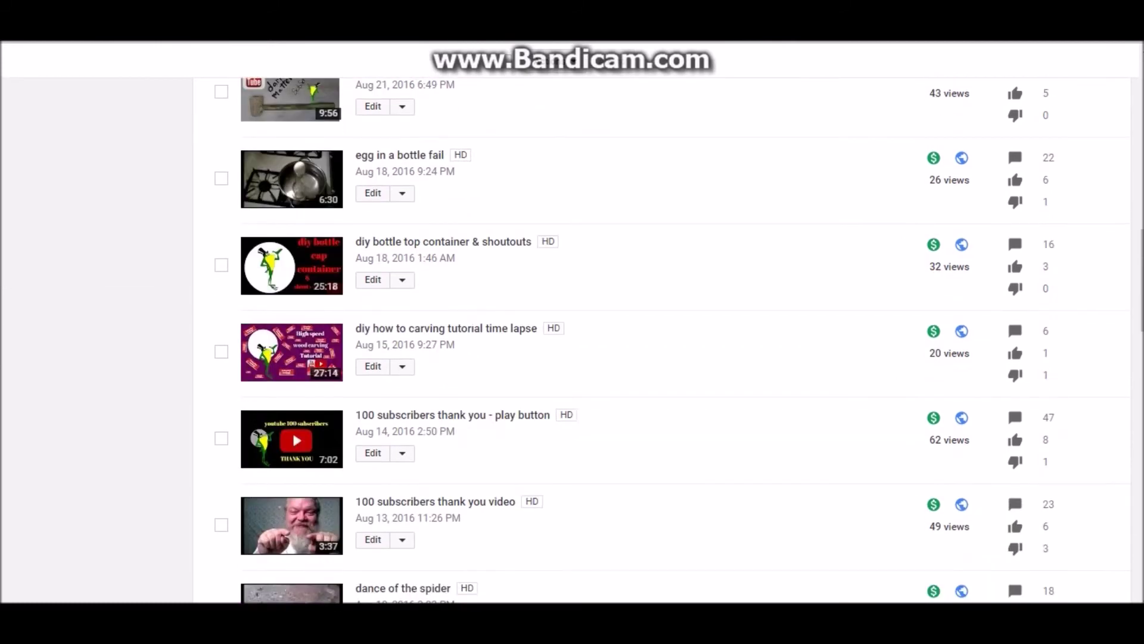
# Open the "sparta town and country fireworks 2016" video for editing and review its basic info and tags
pyautogui.scroll(-14, 572, 340)
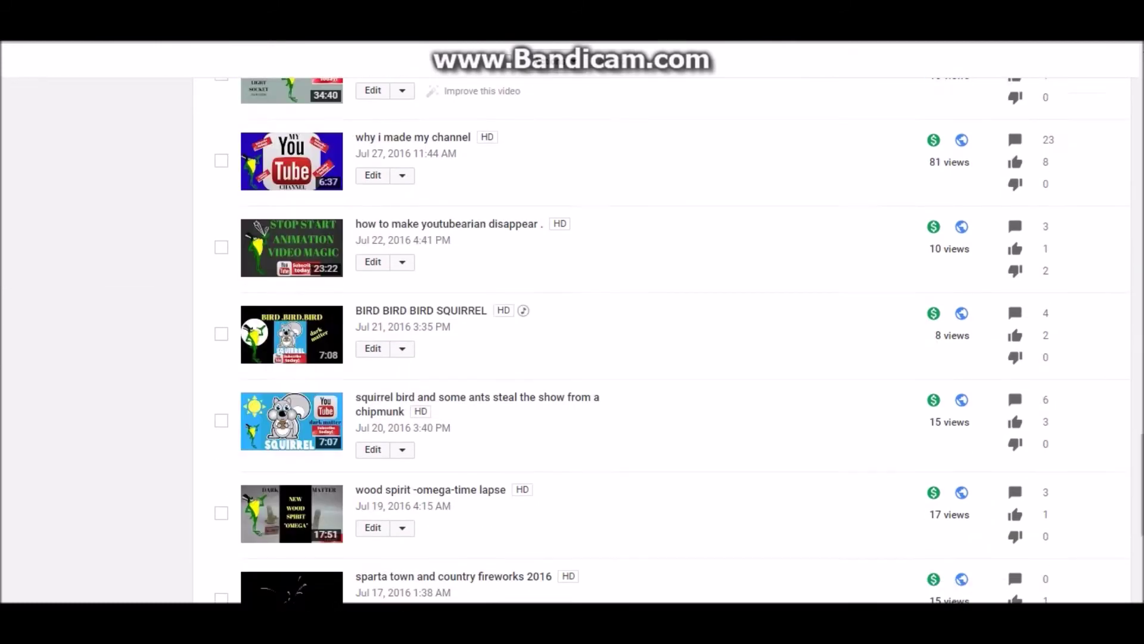
pyautogui.scroll(-1, 572, 340)
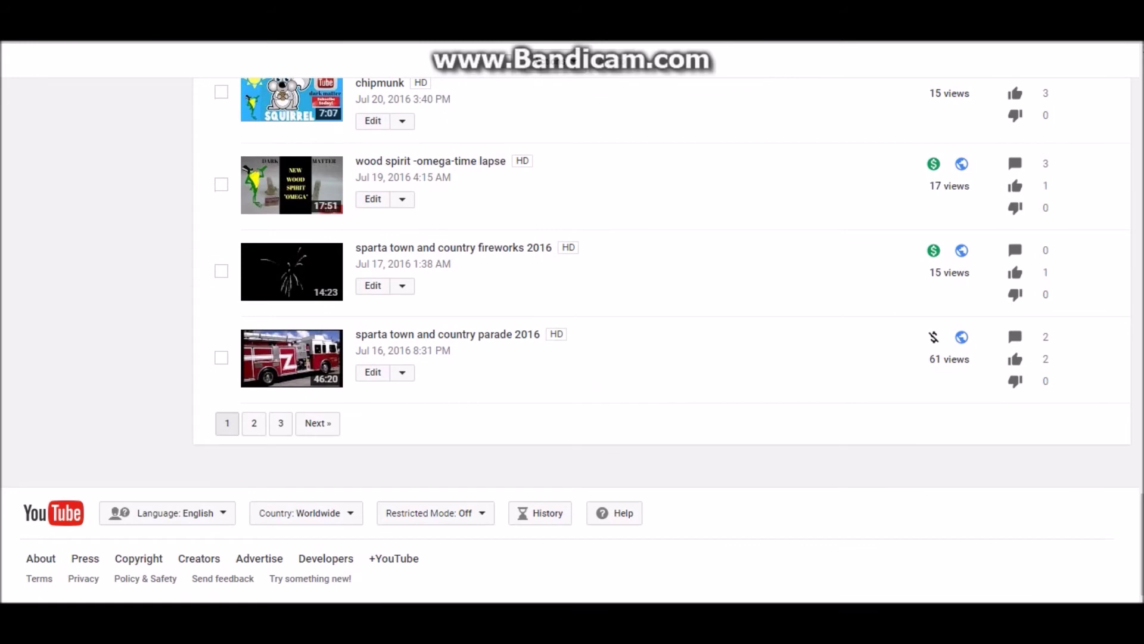
pyautogui.click(373, 285)
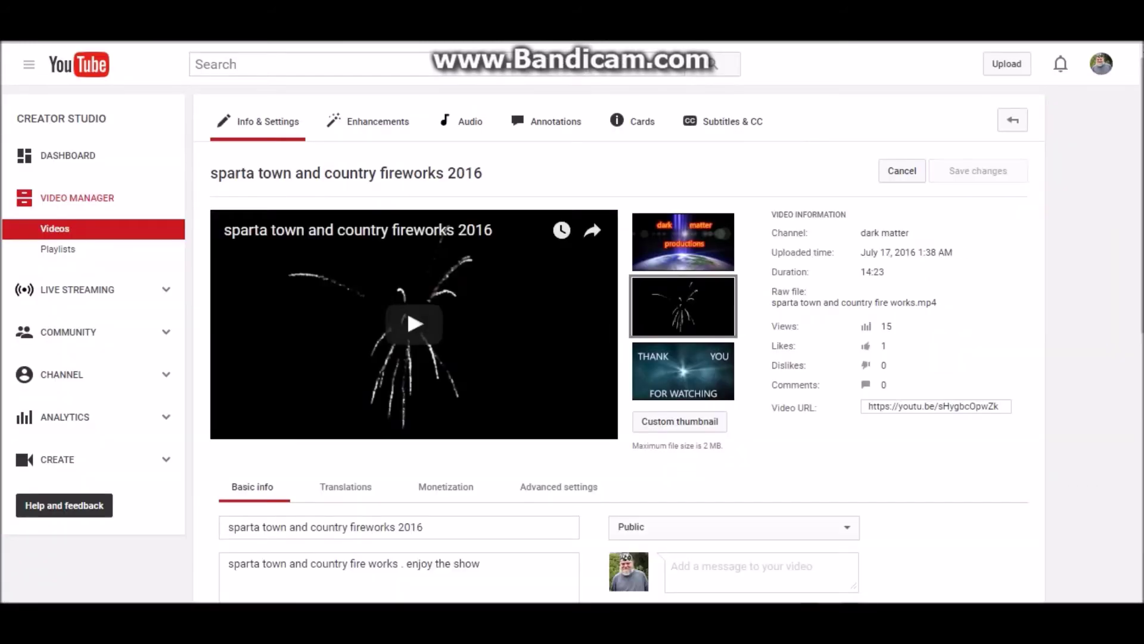
pyautogui.scroll(-5, 596, 357)
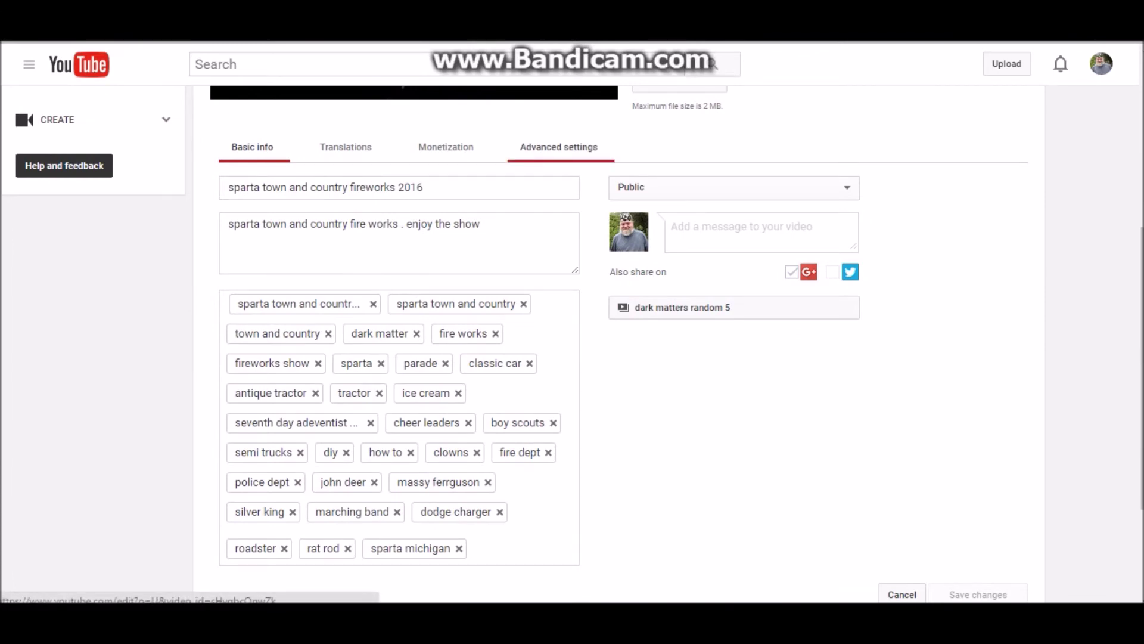
pyautogui.scroll(5, 573, 343)
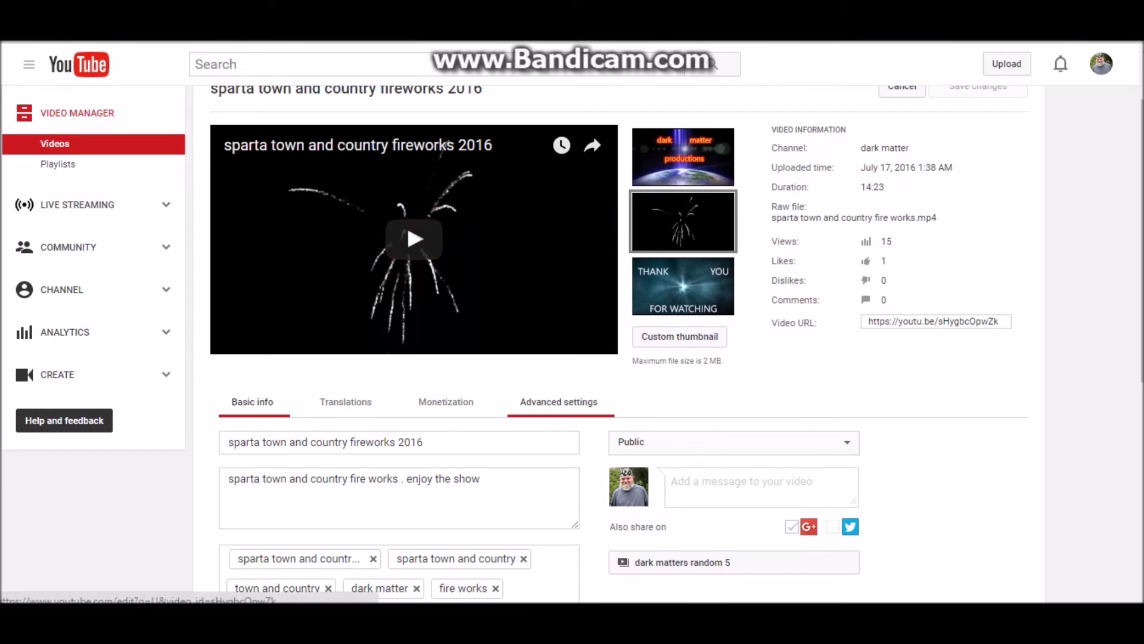
# In the fireworks video's advanced settings, set the category to Gaming and switch it to People & Blogs
pyautogui.click(558, 401)
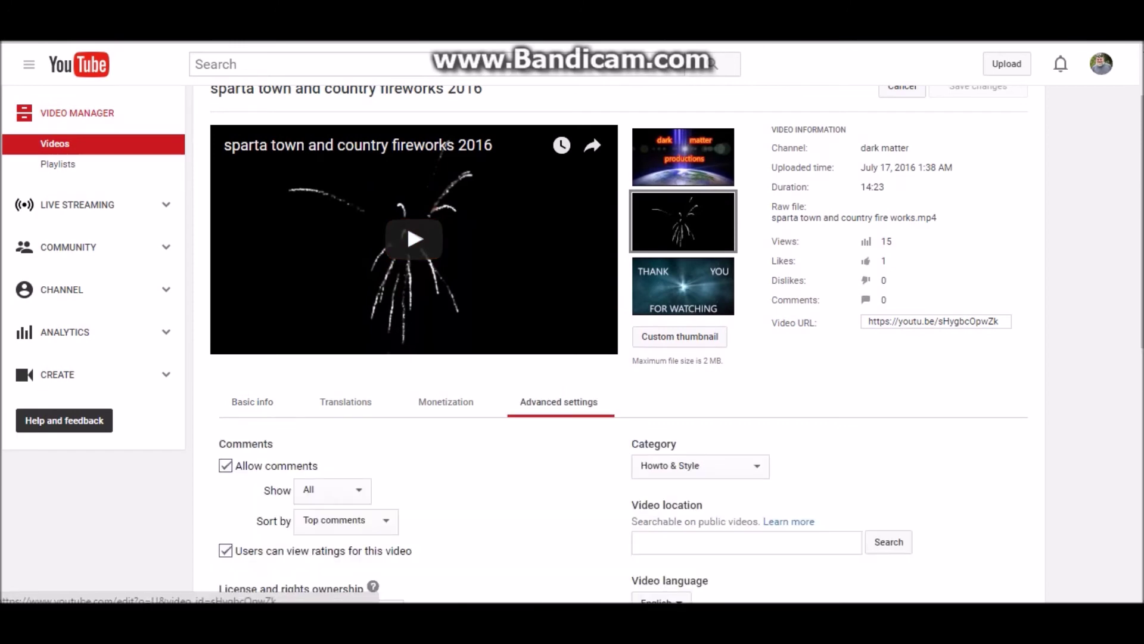
pyautogui.scroll(-3, 559, 402)
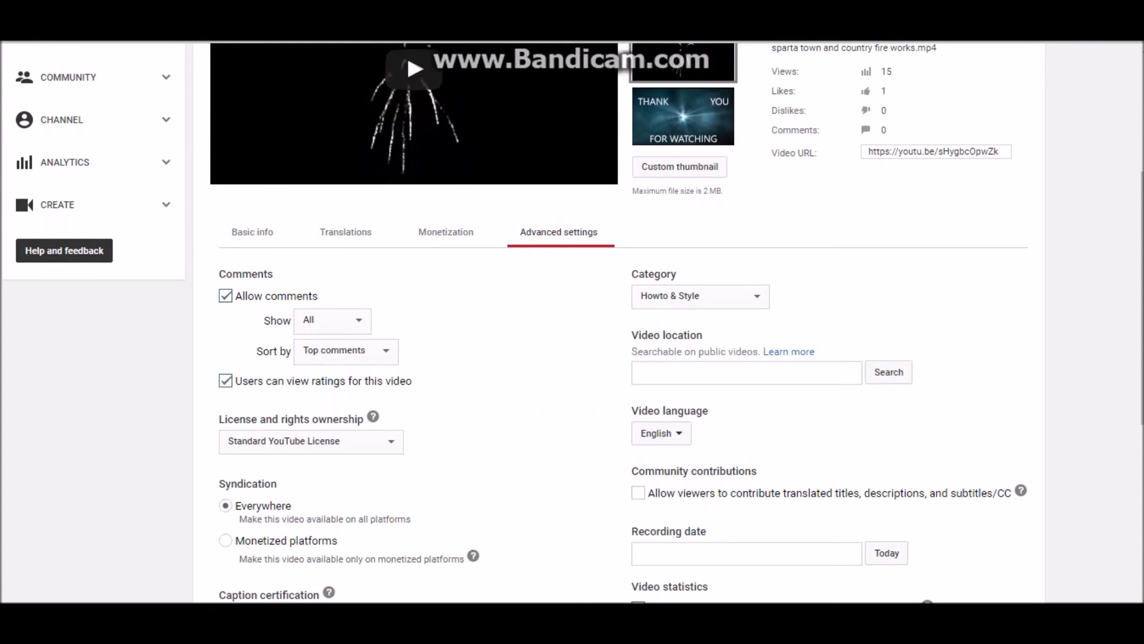
pyautogui.click(699, 295)
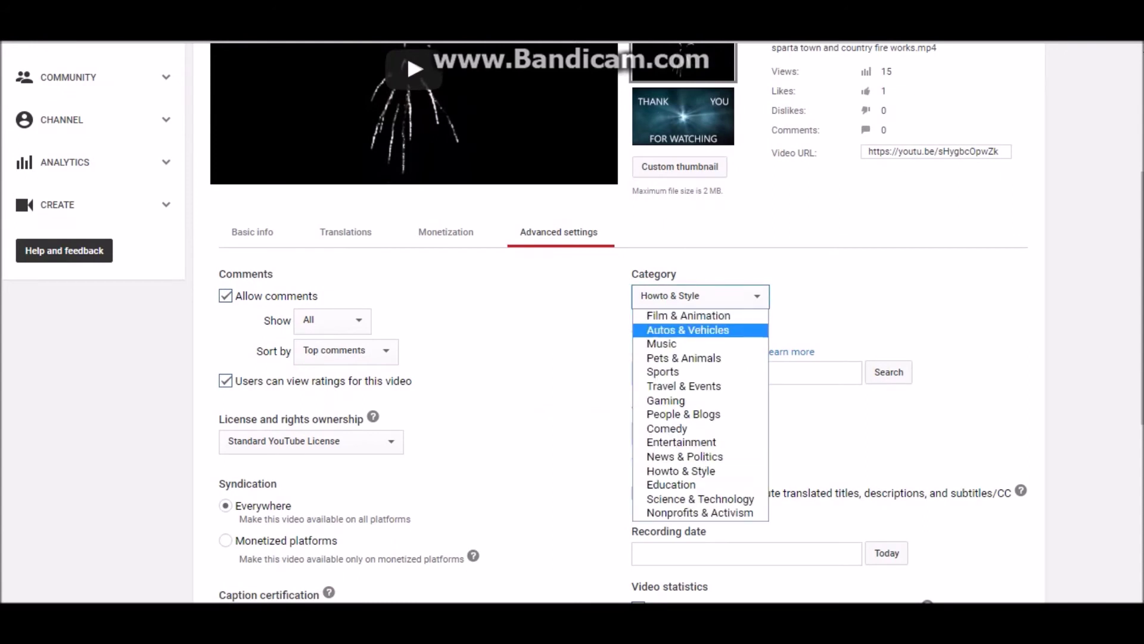
pyautogui.click(665, 401)
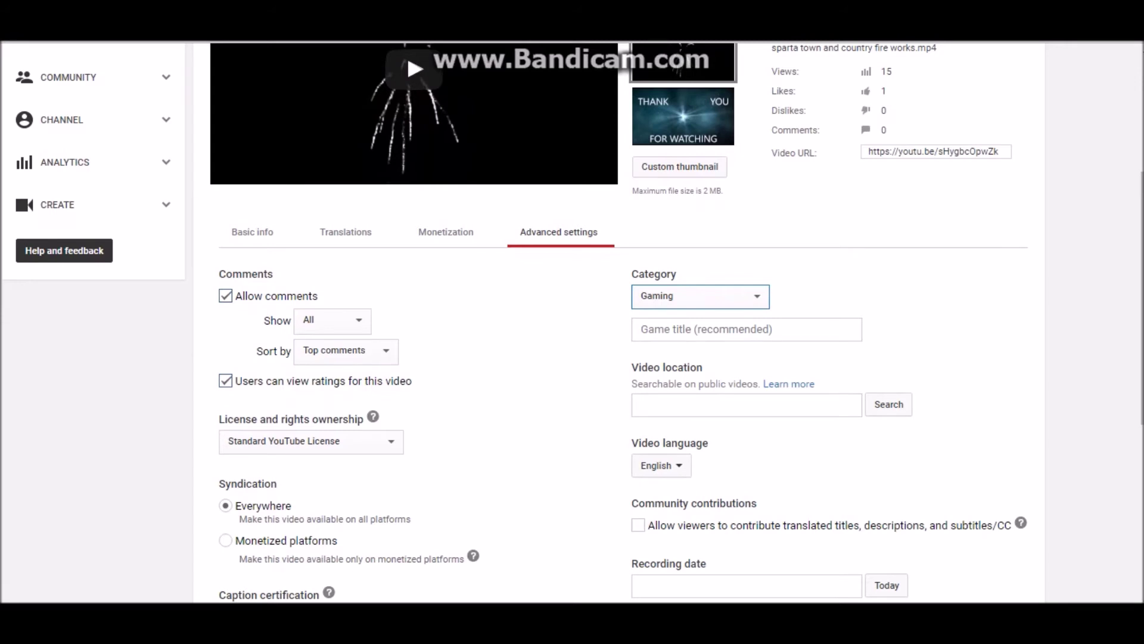
pyautogui.click(699, 296)
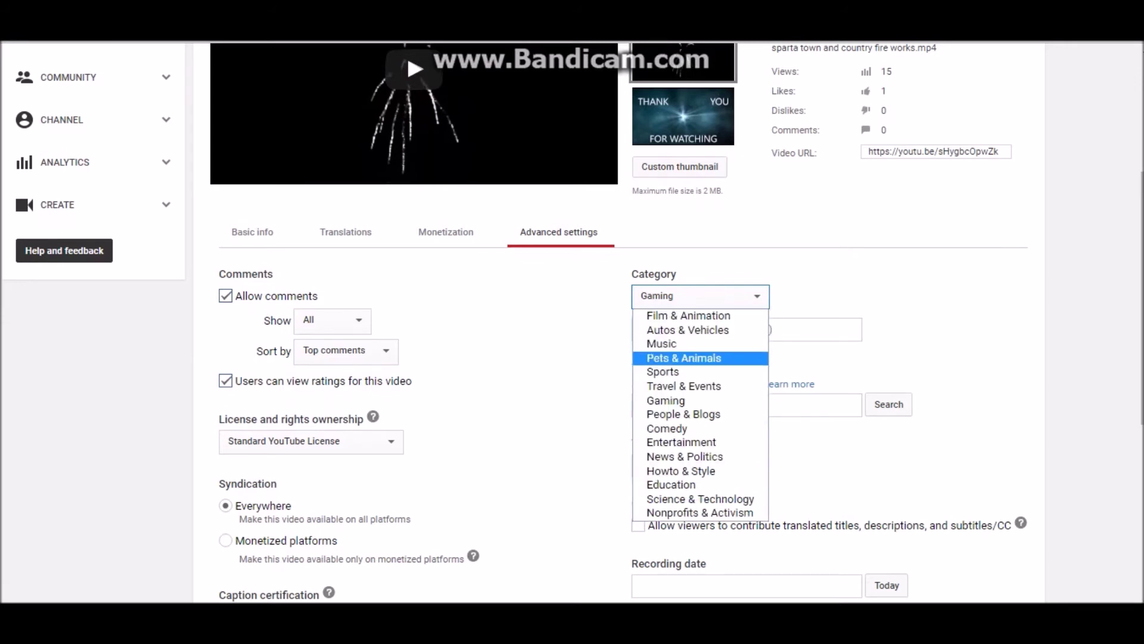
pyautogui.click(683, 414)
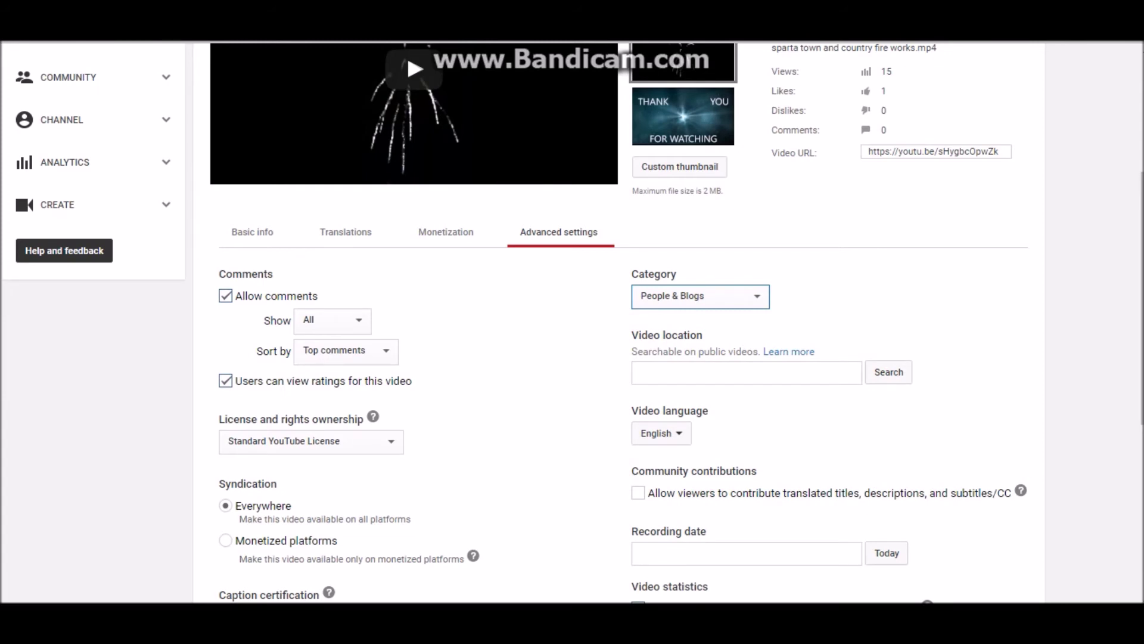
# Change the fireworks video's category to Pets & Animals
pyautogui.click(700, 296)
pyautogui.press('Home')
pyautogui.press('Down')
pyautogui.press('Down')
pyautogui.press('Down')
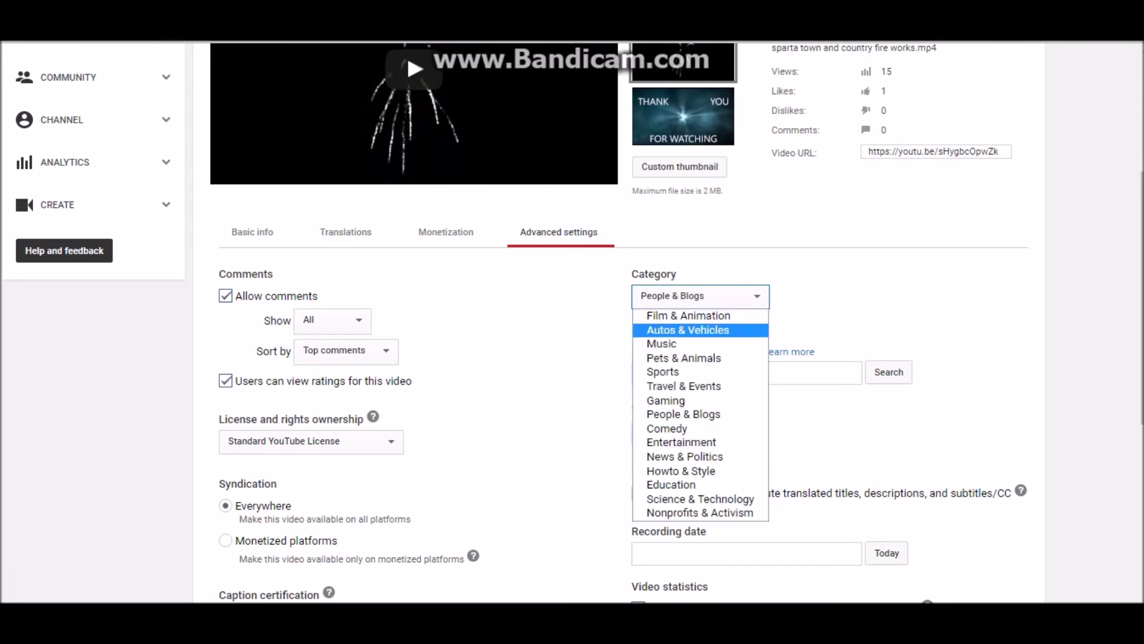
pyautogui.press('Return')
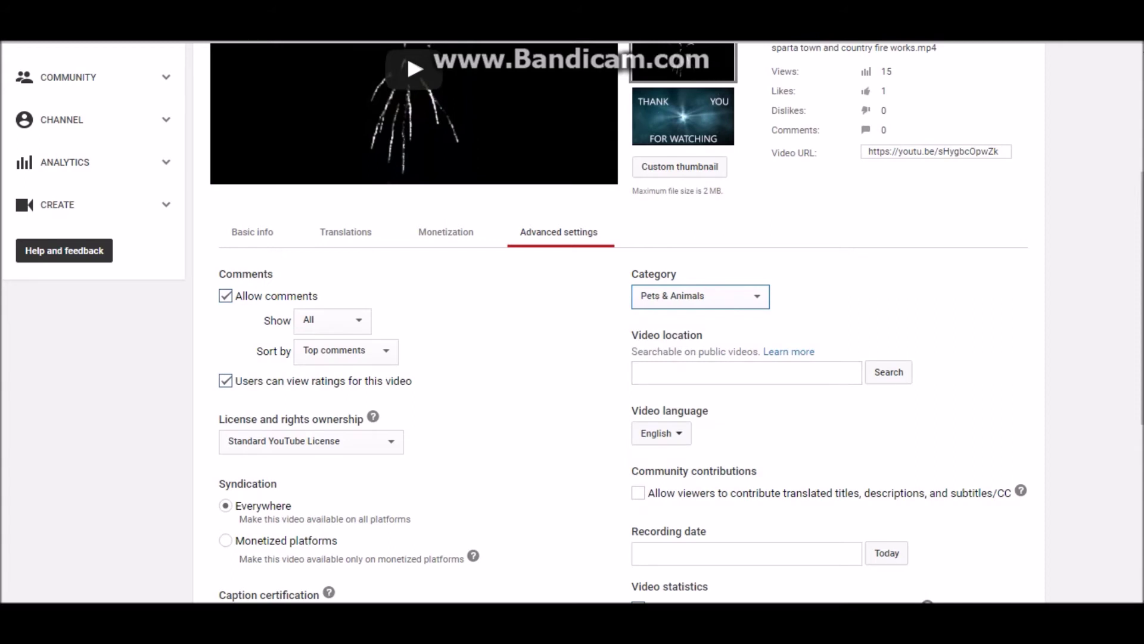
# Change the fireworks video's category to Autos & Vehicles
pyautogui.hotkey('alt', 'Down')
pyautogui.press('Home')
pyautogui.press('Down')
pyautogui.press('Down')
pyautogui.press('Up')
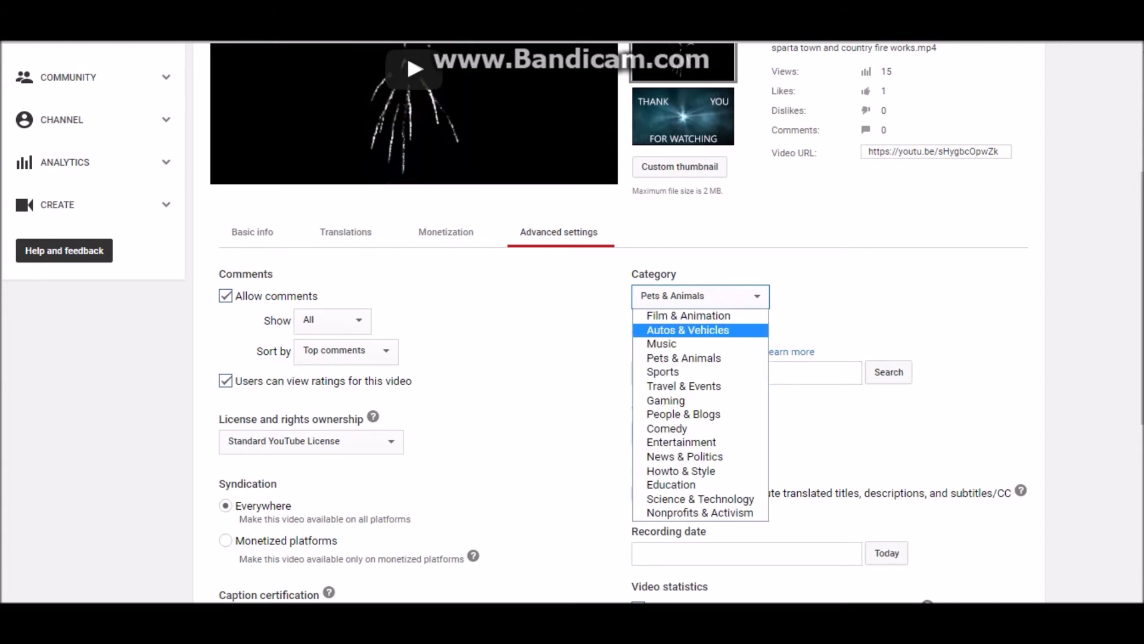
pyautogui.press('Return')
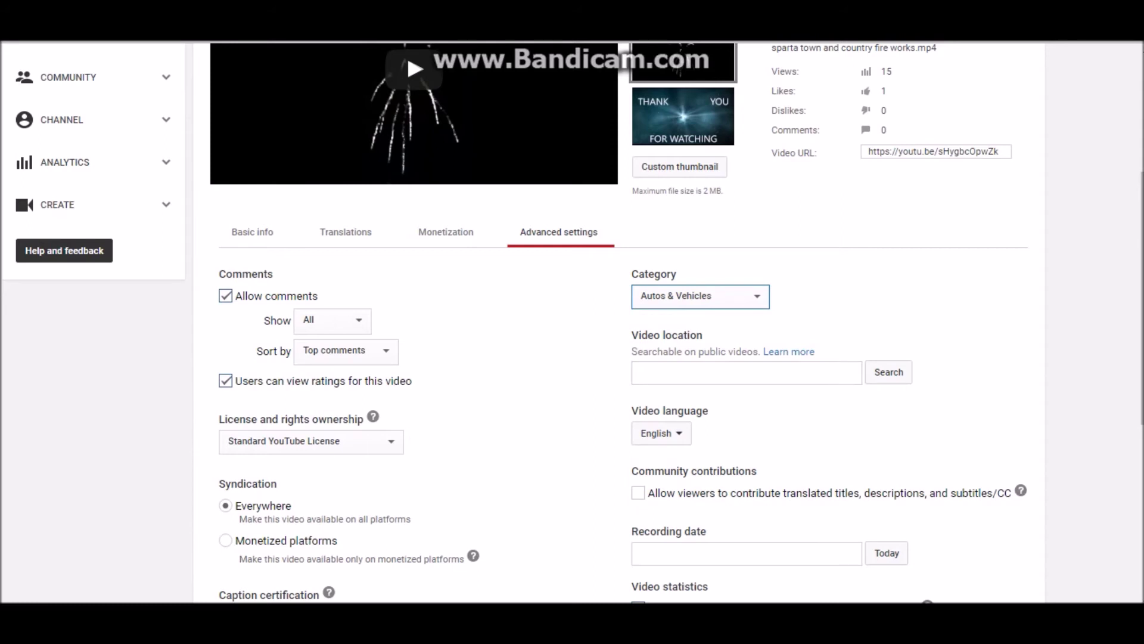
# Change the fireworks video's category to News & Politics
pyautogui.hotkey('alt', 'Down')
pyautogui.press('Down')
pyautogui.press('Down')
pyautogui.press('Down')
pyautogui.press('Down')
pyautogui.press('Down')
pyautogui.press('Down')
pyautogui.press('Down')
pyautogui.press('Down')
pyautogui.press('Down')
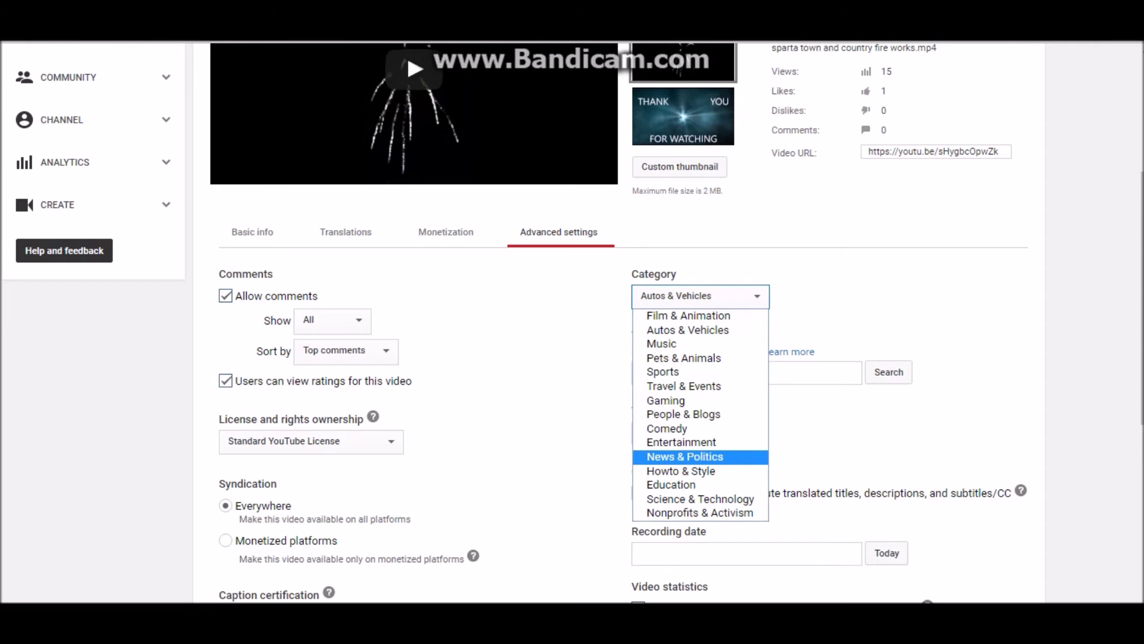
pyautogui.press('Return')
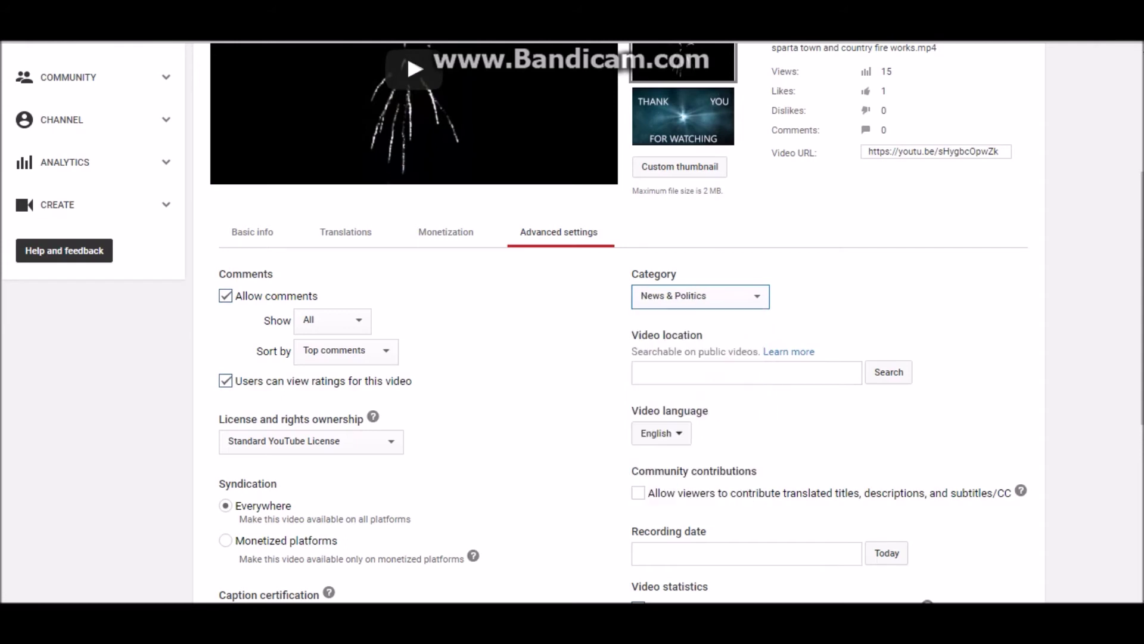
# Look through the available categories for the fireworks video without choosing another one
pyautogui.click(700, 296)
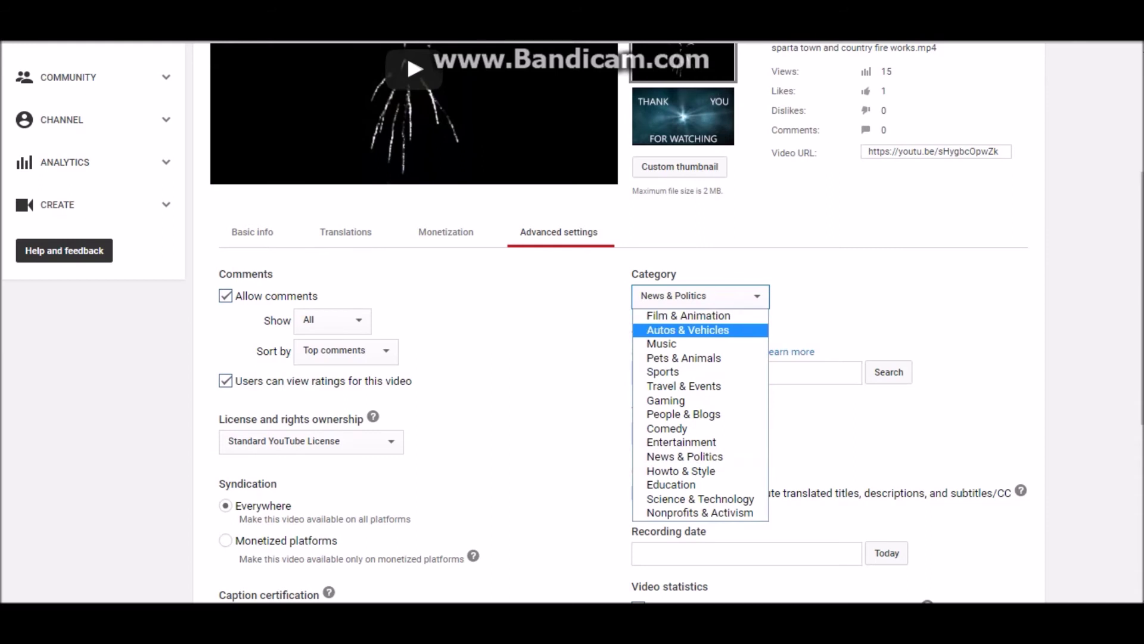
pyautogui.press('Down')
pyautogui.press('Down')
pyautogui.press('Down')
pyautogui.press('Up')
pyautogui.press('Up')
pyautogui.press('Up')
pyautogui.press('Up')
pyautogui.press('Up')
pyautogui.press('Down')
pyautogui.press('Down')
pyautogui.press('Down')
pyautogui.press('Up')
pyautogui.press('Up')
pyautogui.press('Escape')
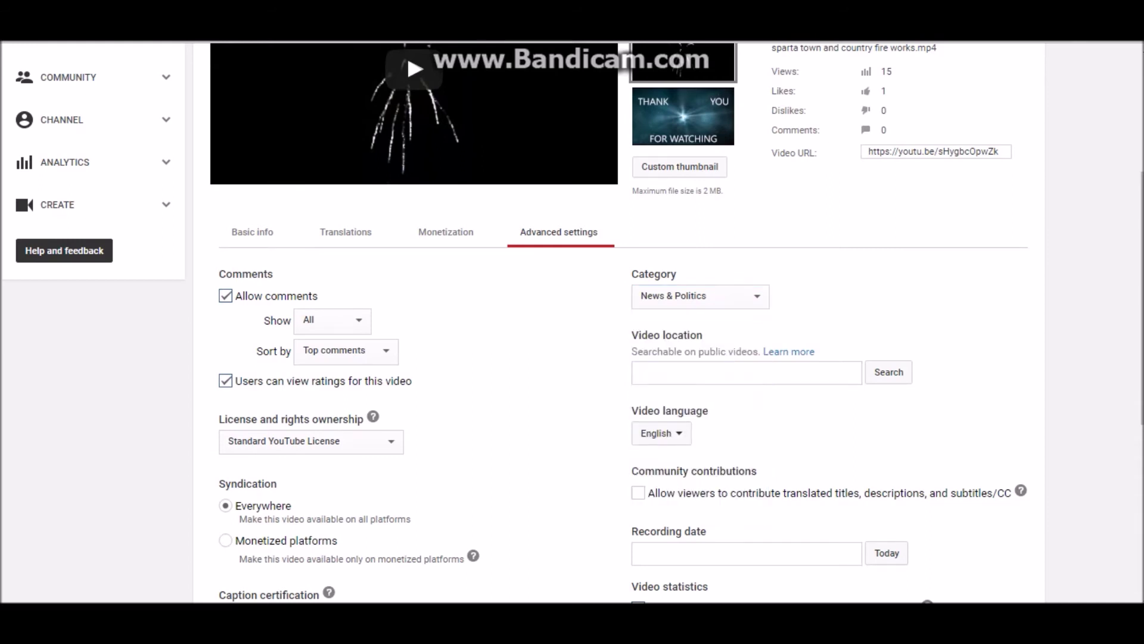
# Leave the fireworks video without saving its category change and look through the list of uploaded videos
pyautogui.scroll(4, 407, 307)
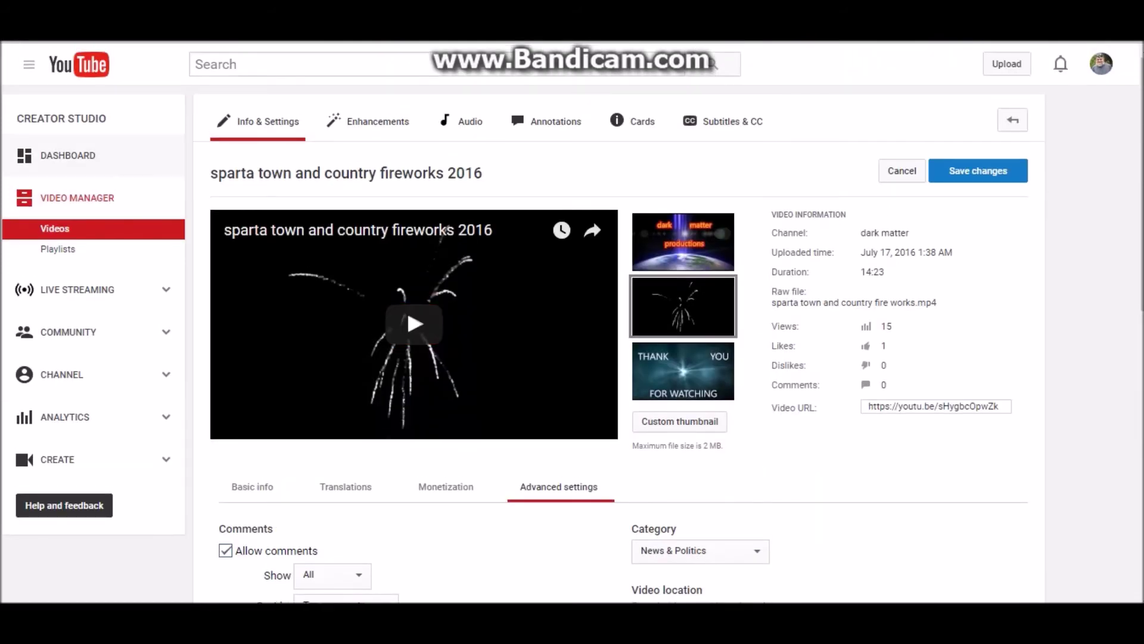
pyautogui.click(54, 228)
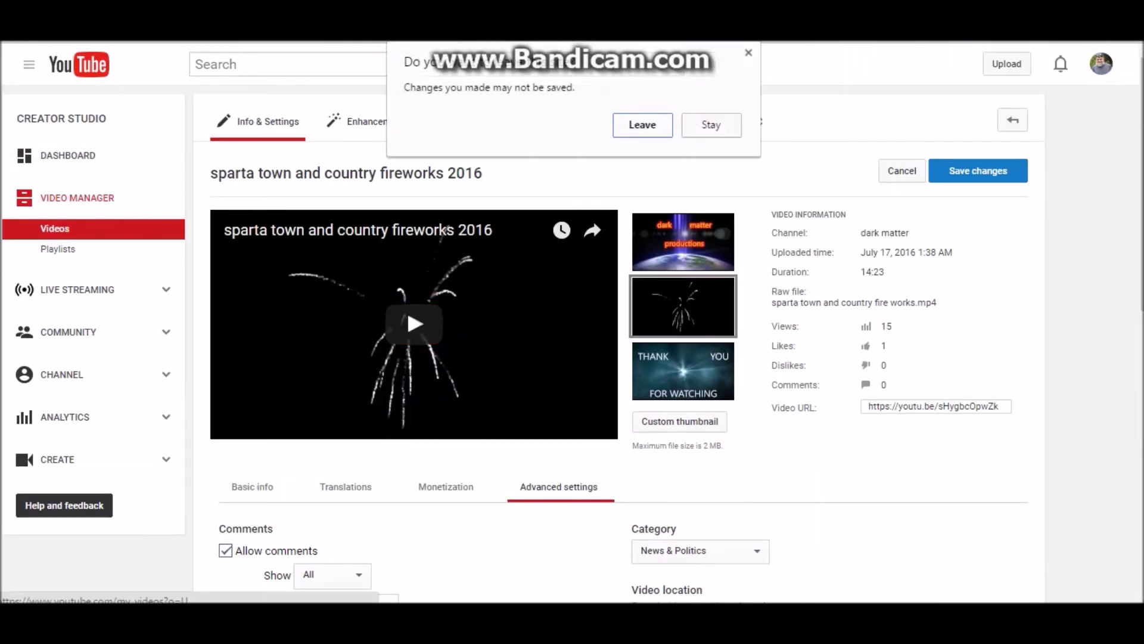
pyautogui.click(711, 124)
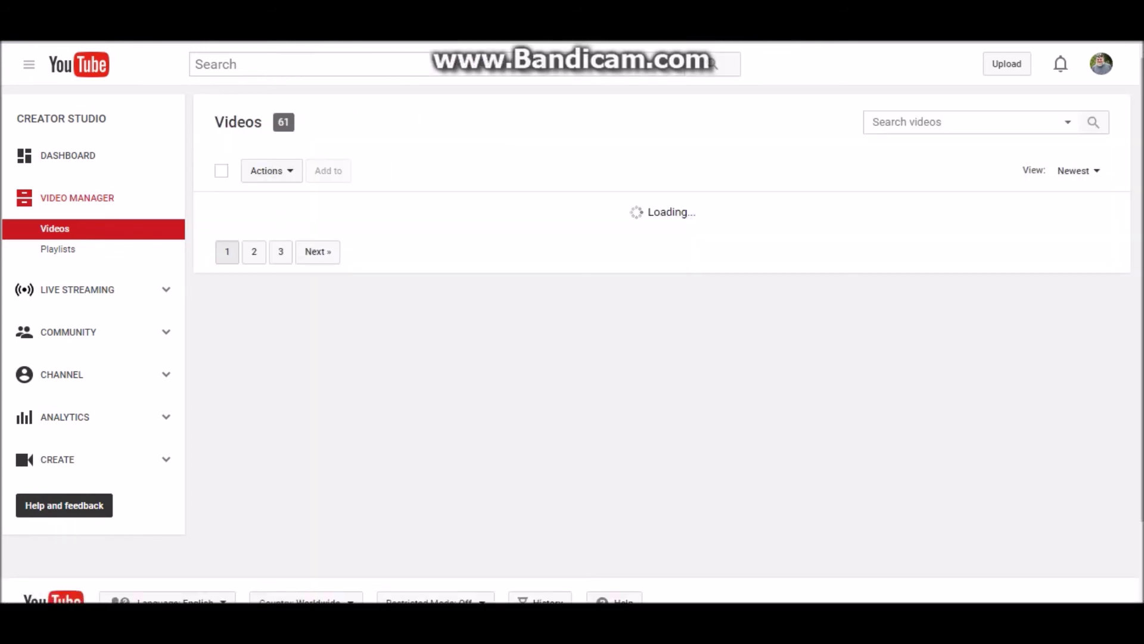
pyautogui.scroll(-2, 714, 64)
pyautogui.scroll(-1, 572, 321)
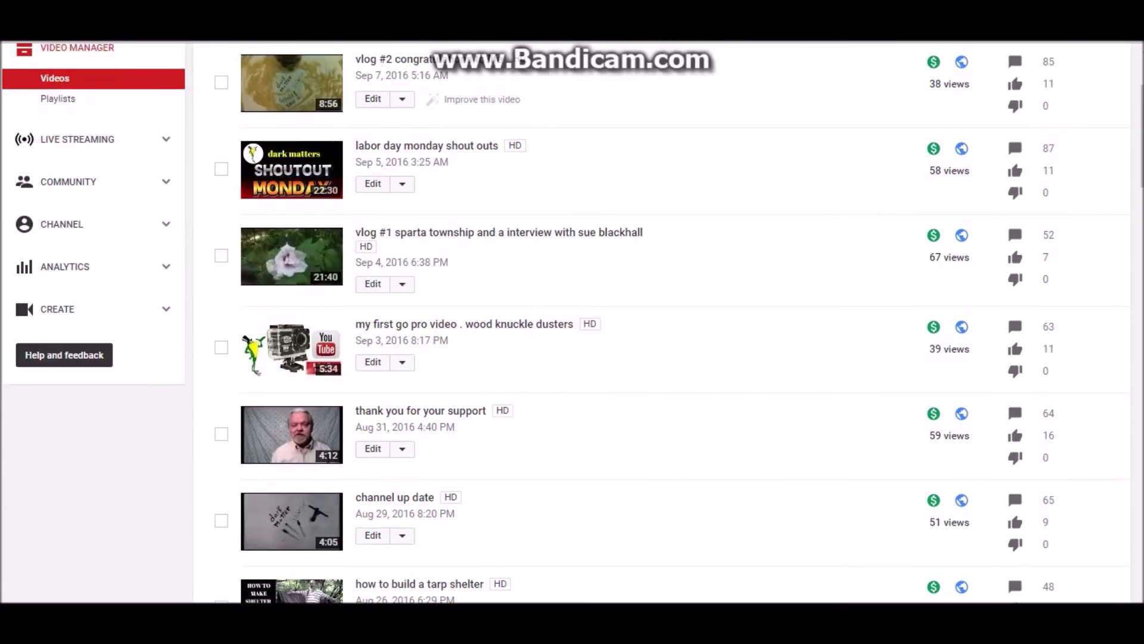
pyautogui.scroll(-2, 572, 322)
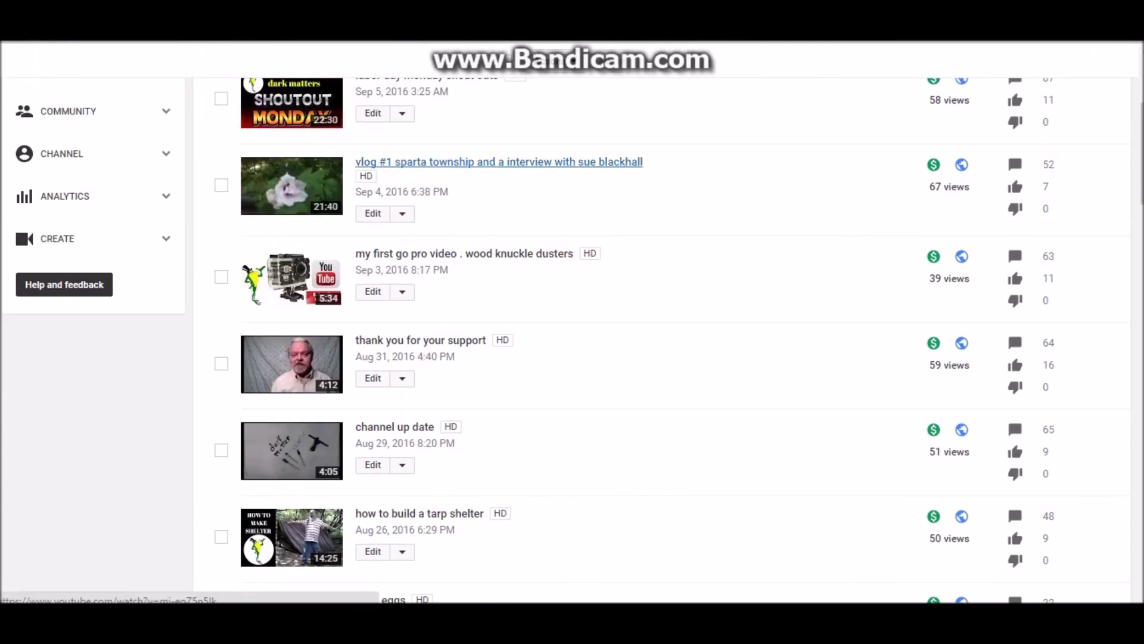
pyautogui.scroll(3, 572, 322)
pyautogui.scroll(2, 713, 64)
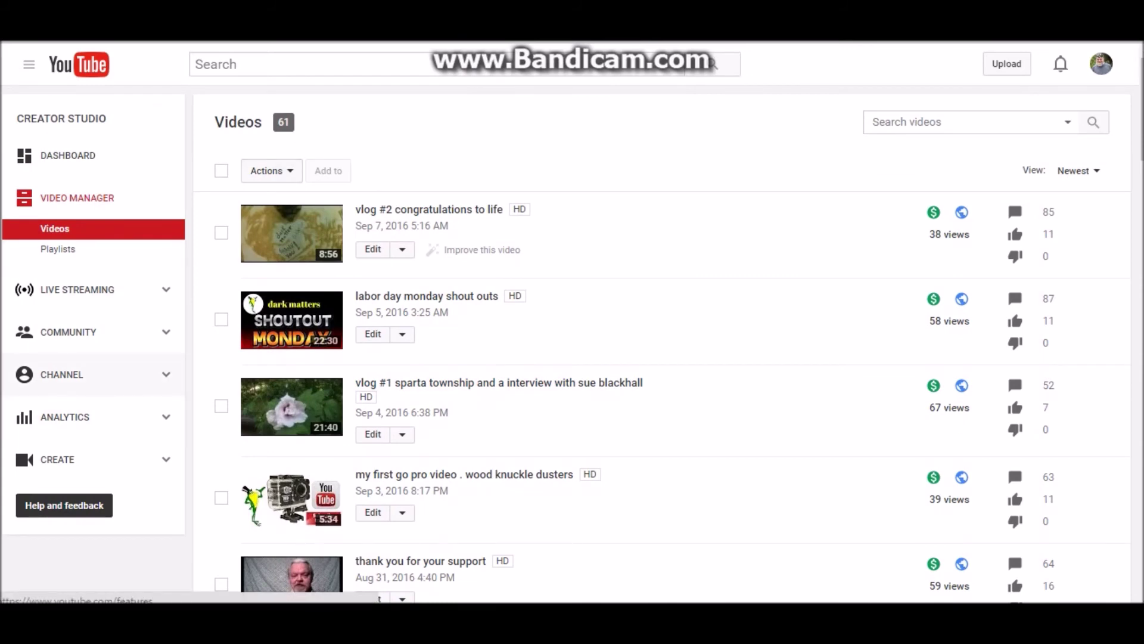
# Set the default category to Gaming in the channel's upload defaults and leave for the Video Manager without saving
pyautogui.click(62, 374)
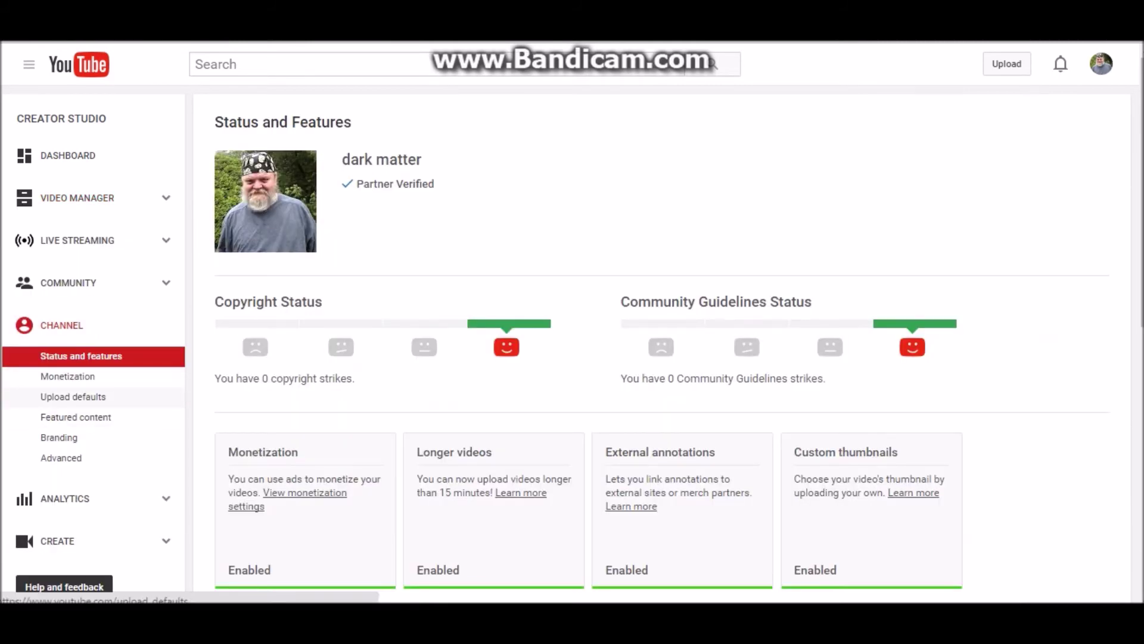
pyautogui.click(73, 396)
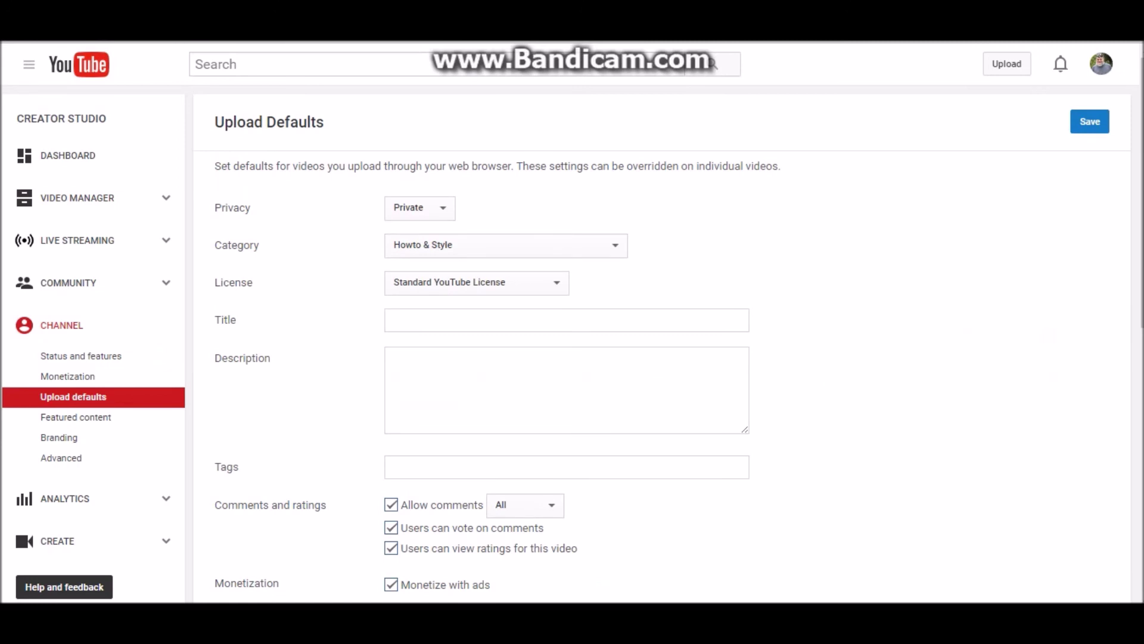
pyautogui.click(505, 245)
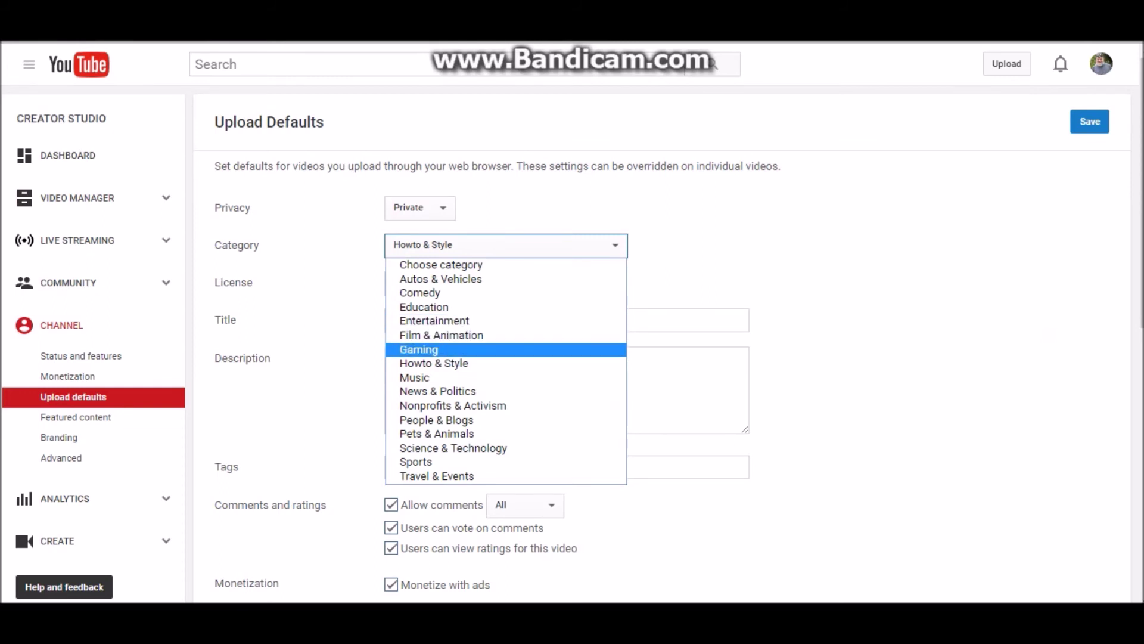
pyautogui.click(453, 349)
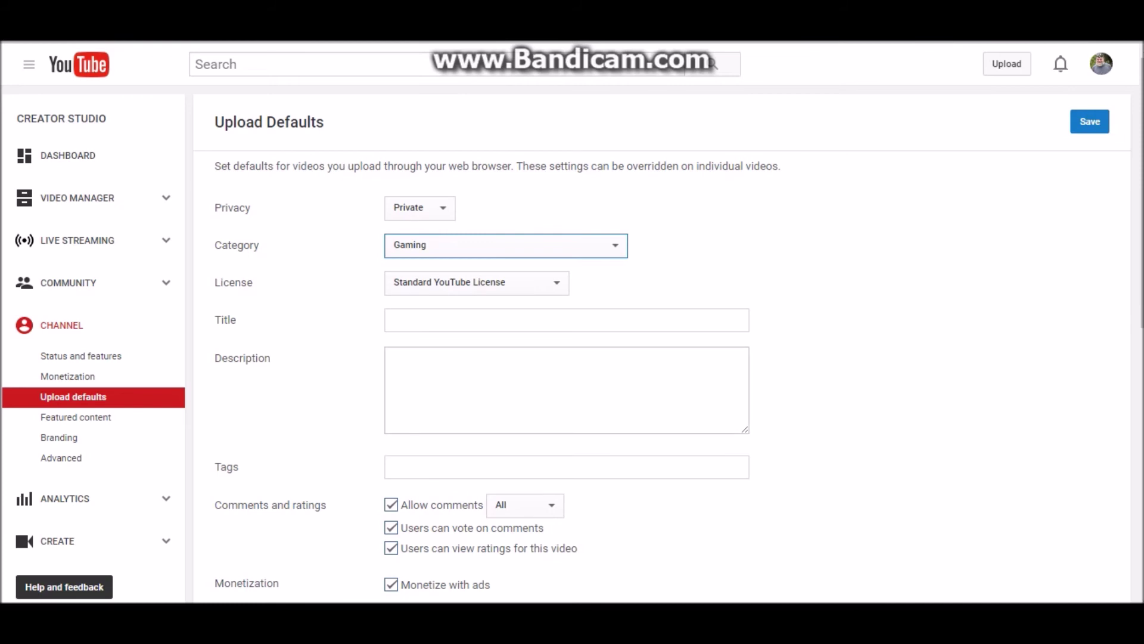
pyautogui.click(78, 197)
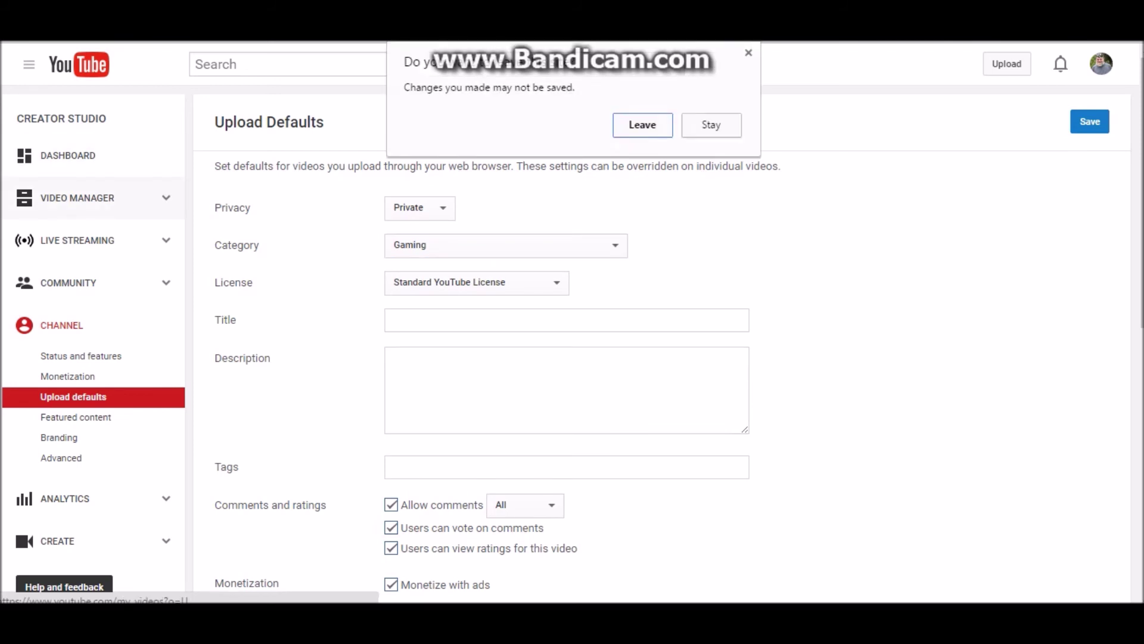
pyautogui.press('Return')
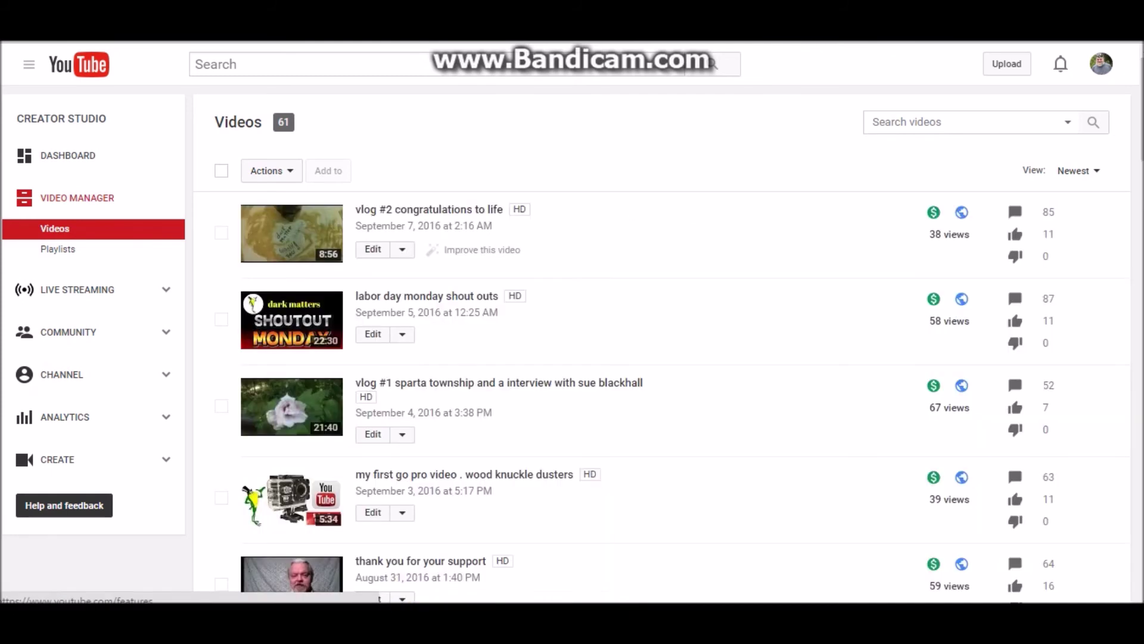
# Check the channel's upload defaults once more and return to the uploaded videos in the Video Manager
pyautogui.click(61, 375)
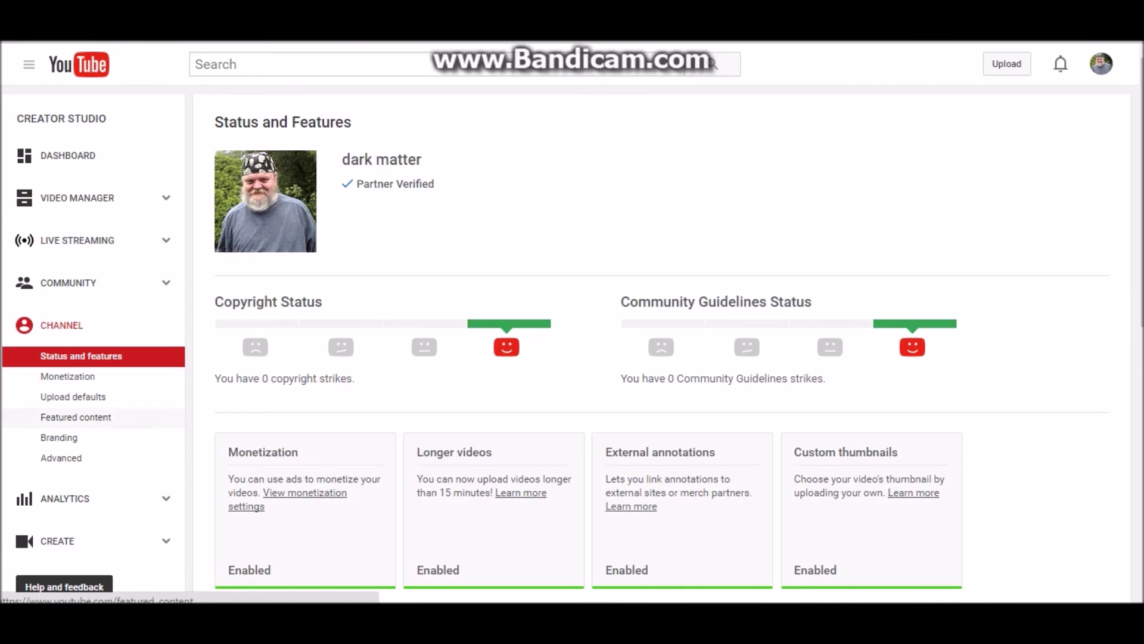
pyautogui.click(72, 396)
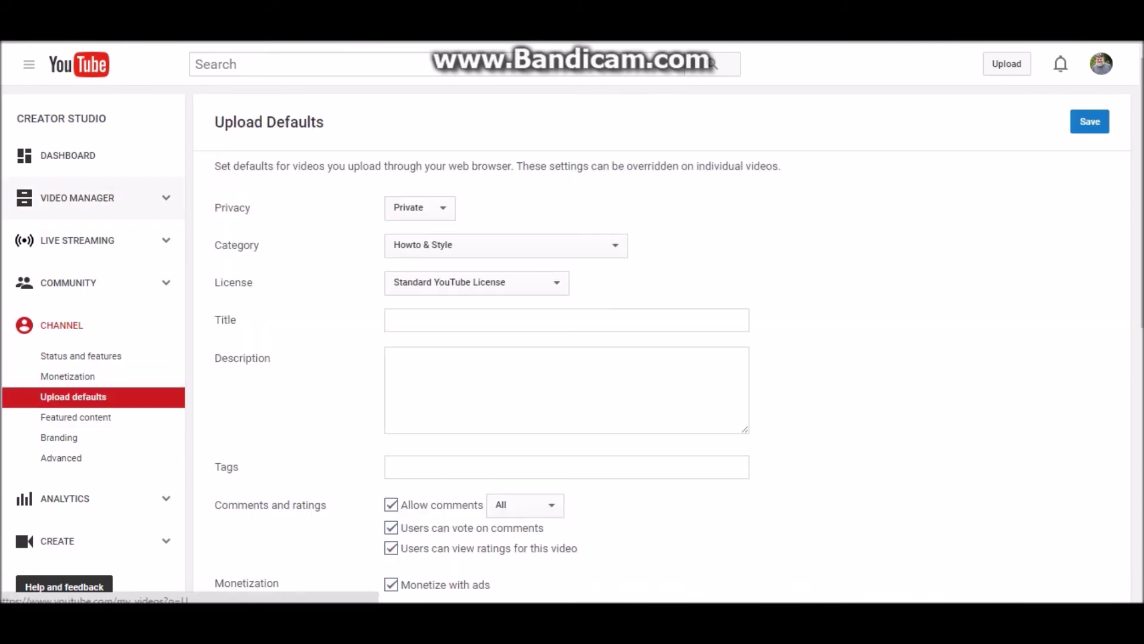
pyautogui.click(77, 197)
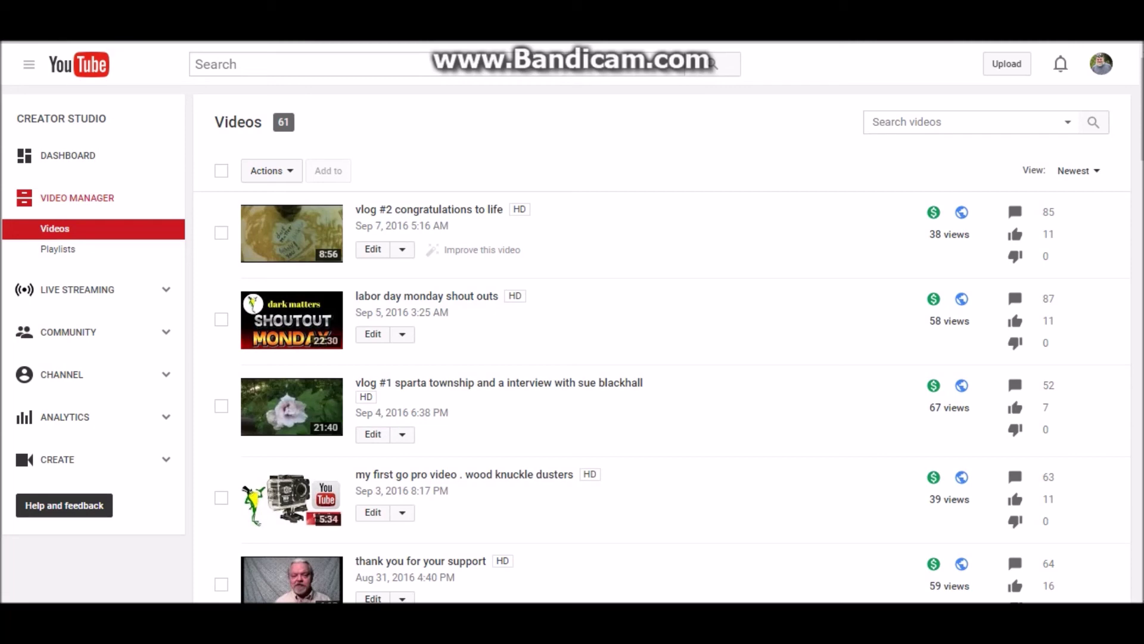
pyautogui.scroll(-5, 572, 322)
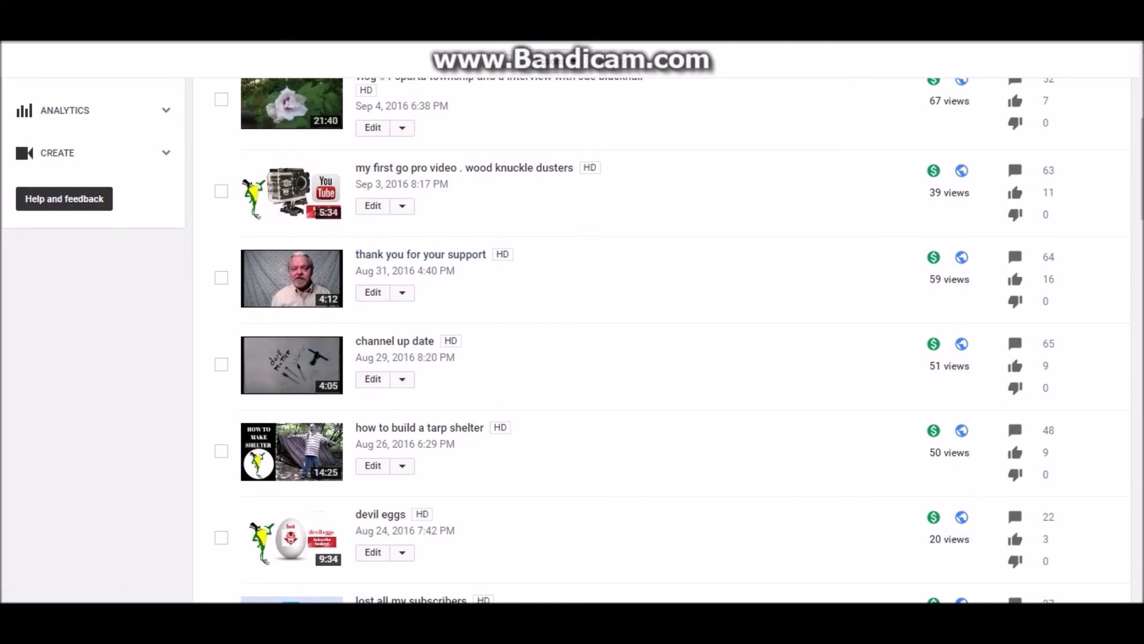
# Find the video "sparta town and country fireworks 2016" in the uploads list and open its advanced settings for editing
pyautogui.scroll(-4, 572, 340)
pyautogui.scroll(-7, 572, 340)
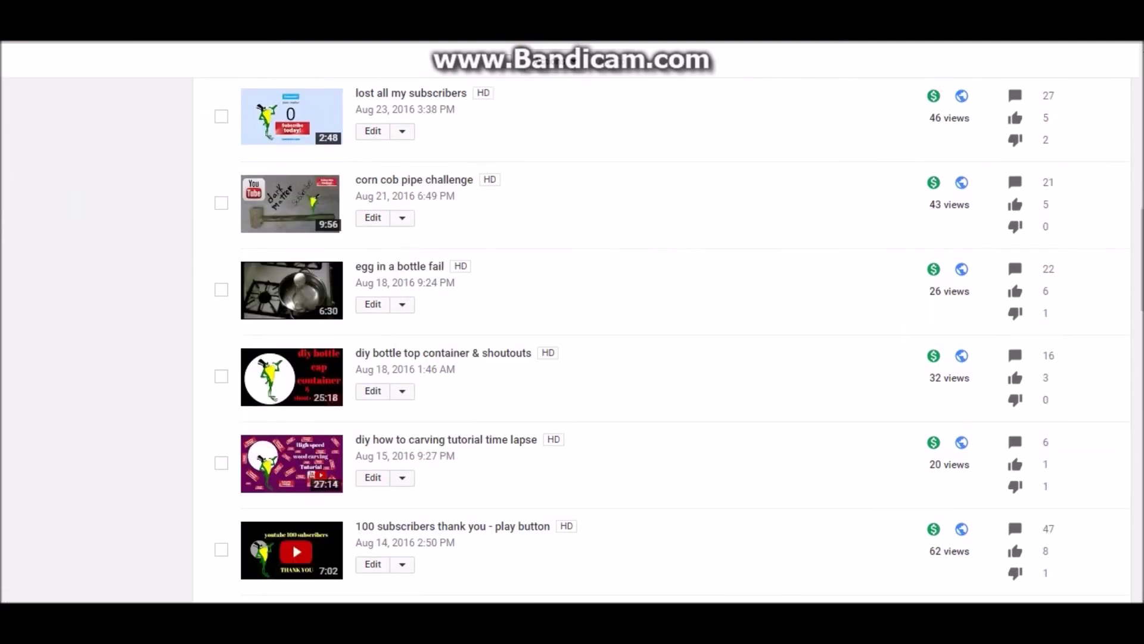
pyautogui.scroll(-3, 572, 339)
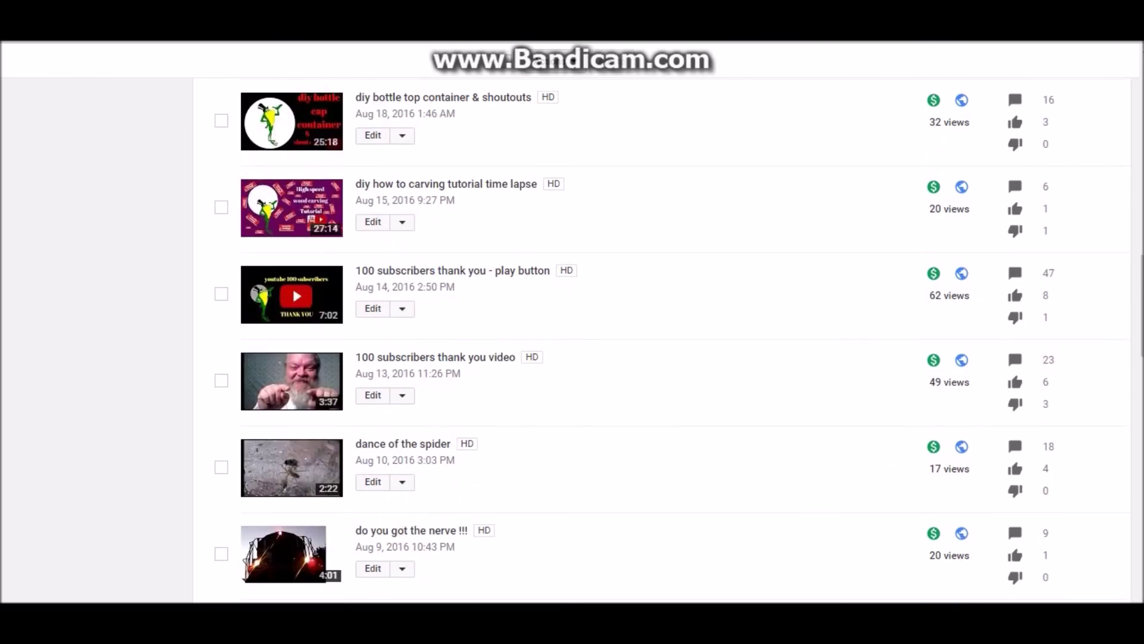
pyautogui.scroll(-1, 572, 340)
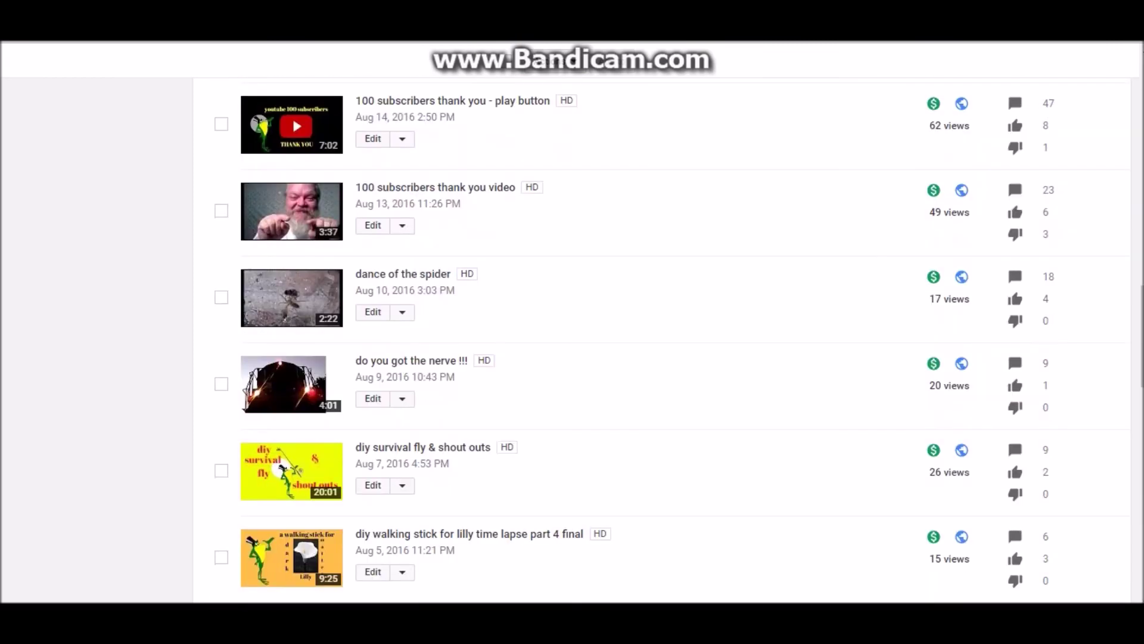
pyautogui.scroll(-5, 572, 340)
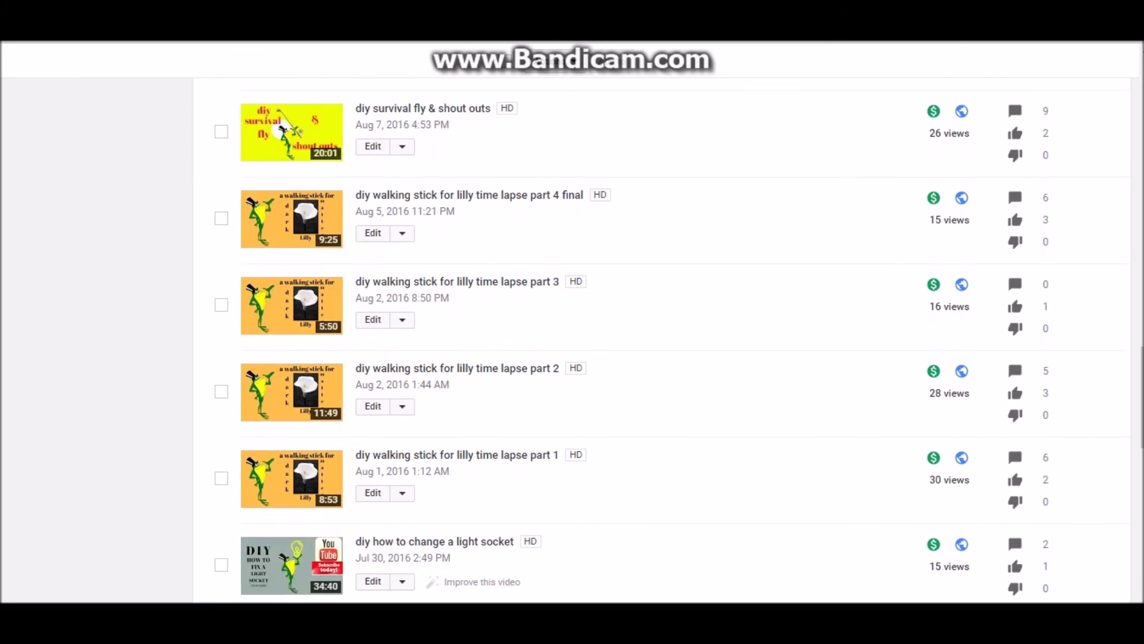
pyautogui.scroll(-4, 572, 340)
pyautogui.scroll(-3, 572, 340)
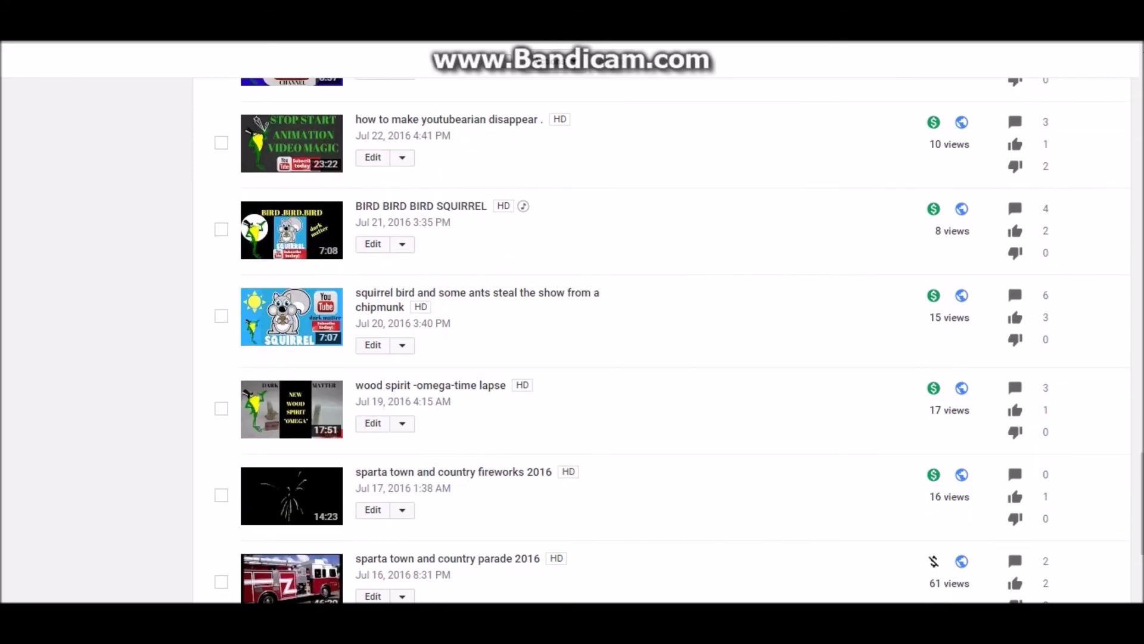
pyautogui.scroll(-1, 572, 339)
pyautogui.scroll(-1, 572, 340)
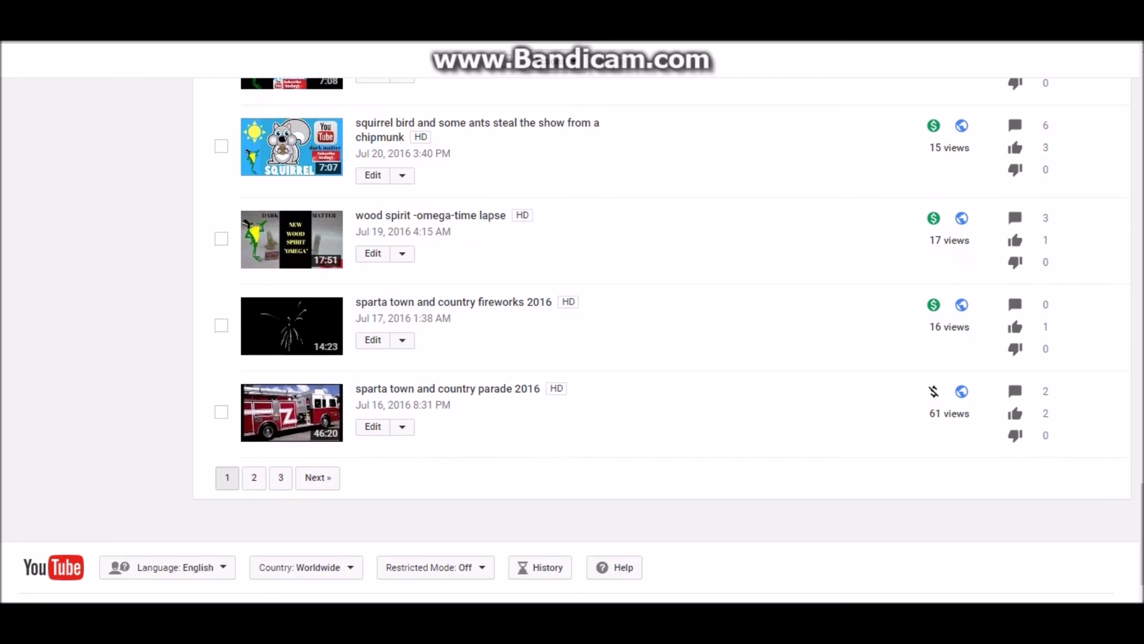
pyautogui.click(372, 339)
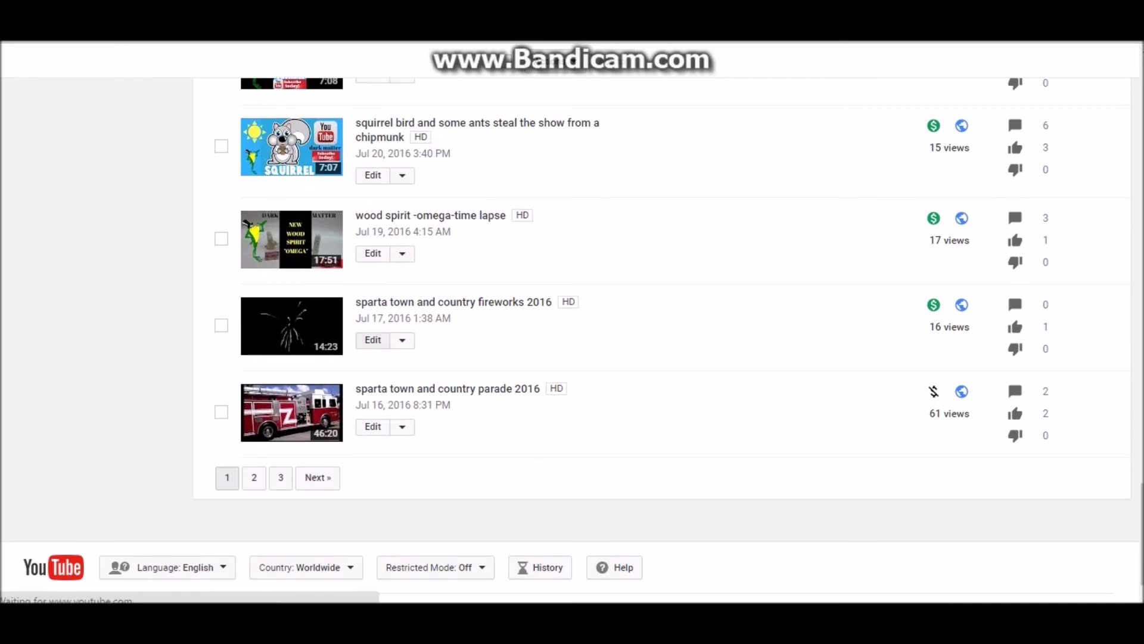
pyautogui.scroll(-1, 713, 63)
pyautogui.scroll(-1, 714, 63)
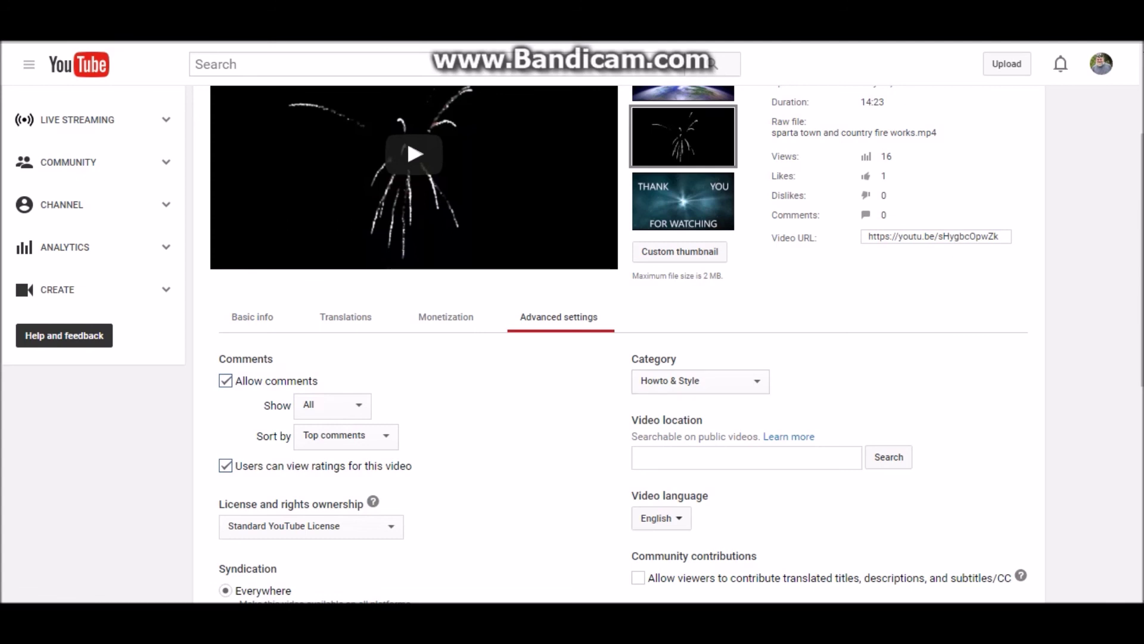
# Set the category of the fireworks video to Gaming and return to the option for saving the changes
pyautogui.click(700, 380)
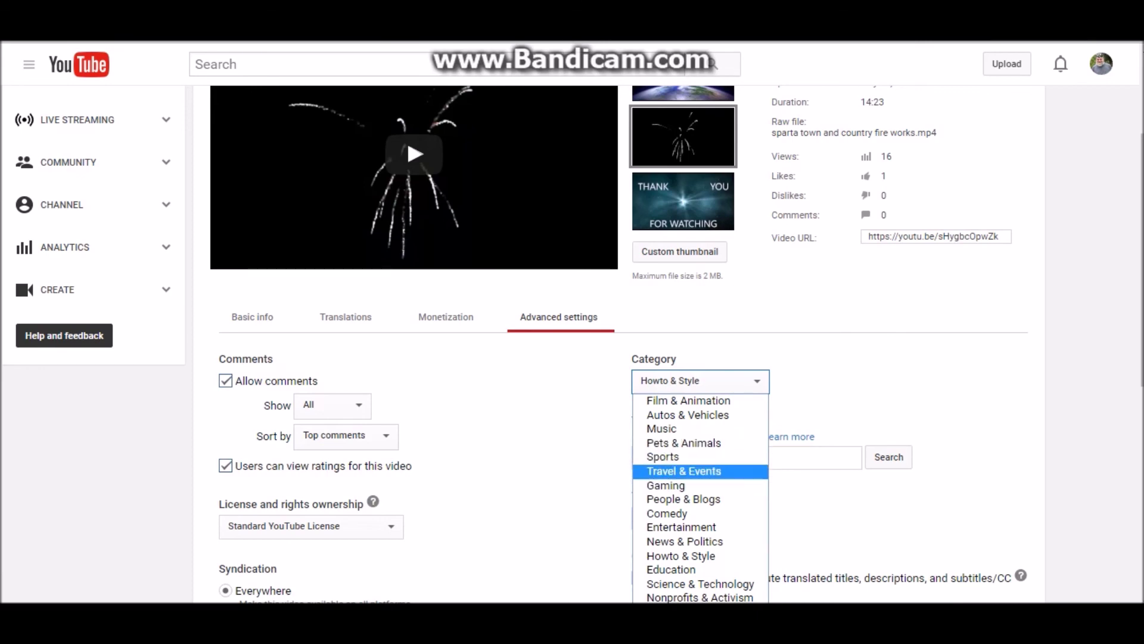
pyautogui.press('Down')
pyautogui.press('Return')
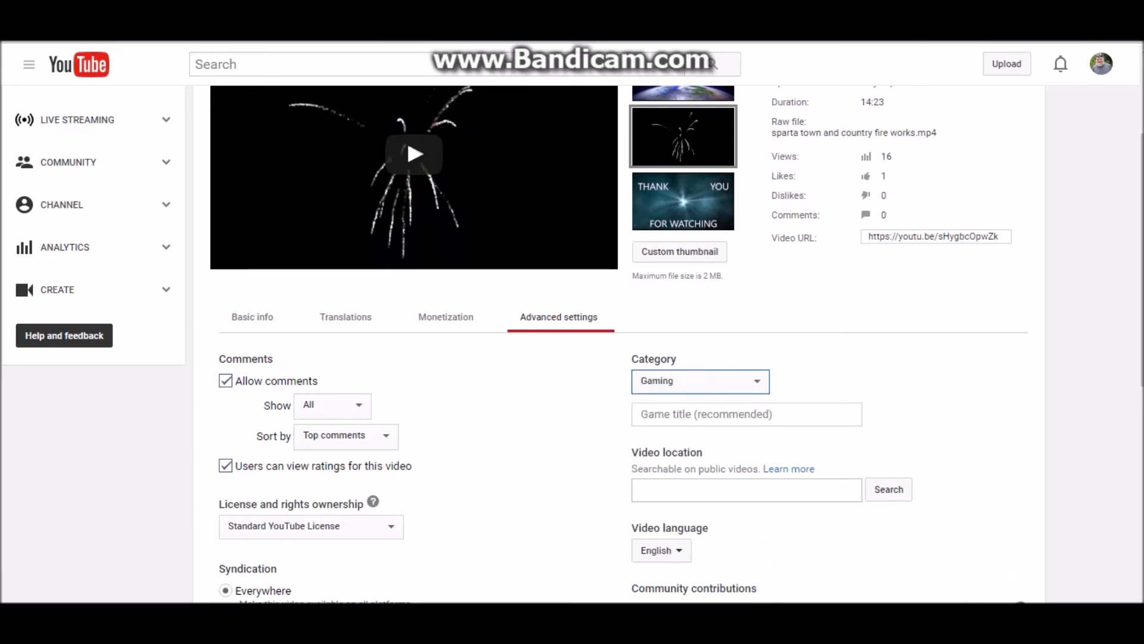
pyautogui.scroll(3, 572, 343)
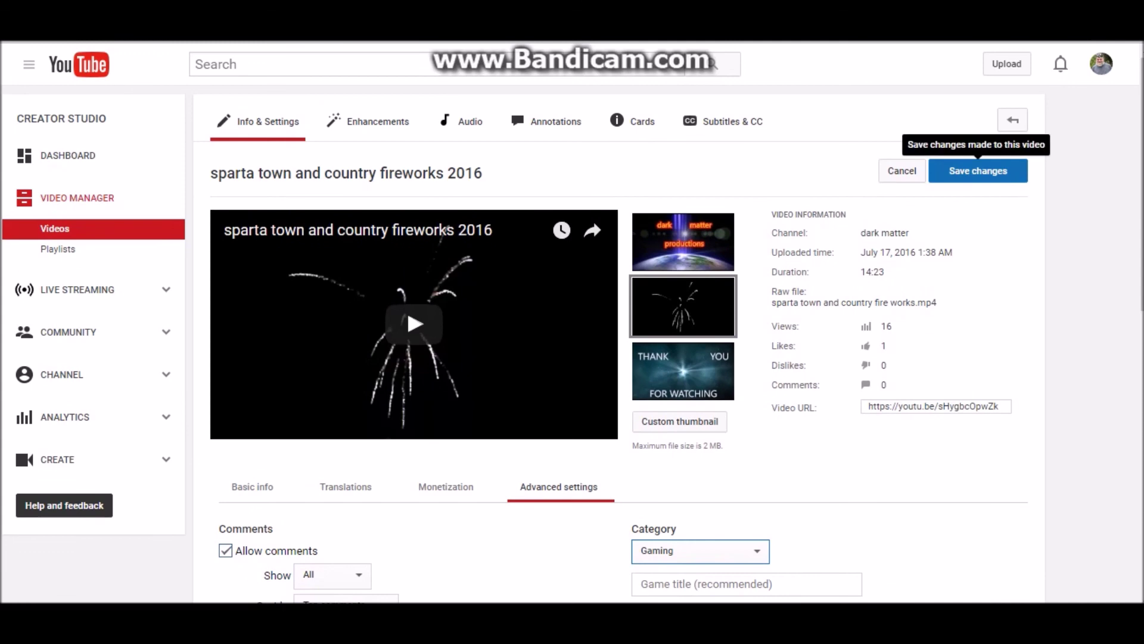
# Set the fireworks video's category back to Howto & Style
pyautogui.scroll(-1, 572, 346)
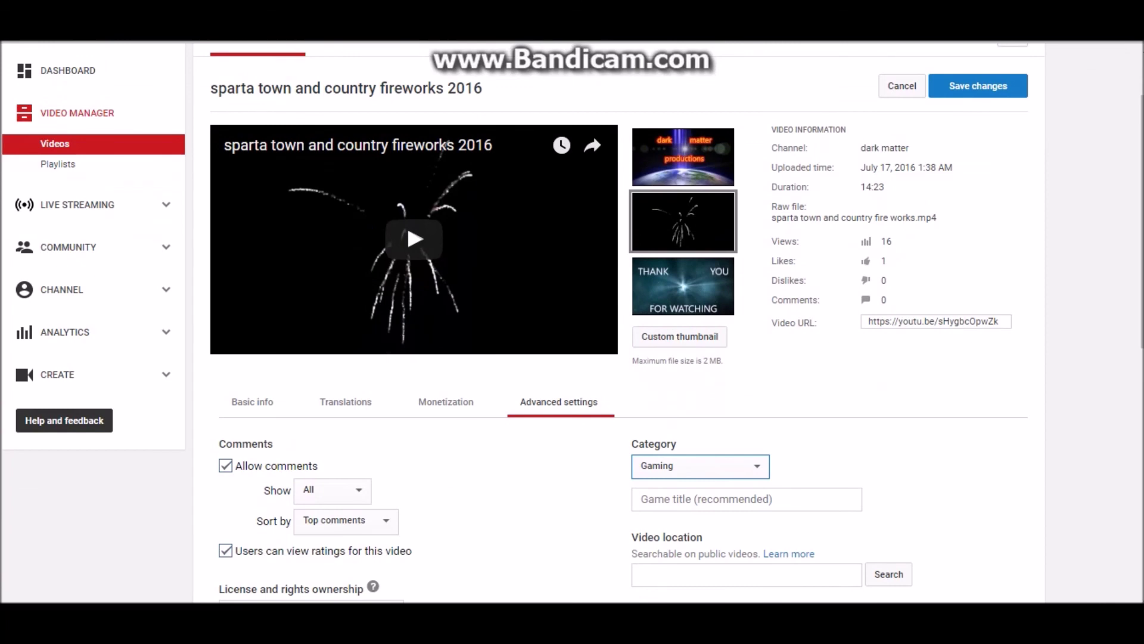
pyautogui.click(699, 466)
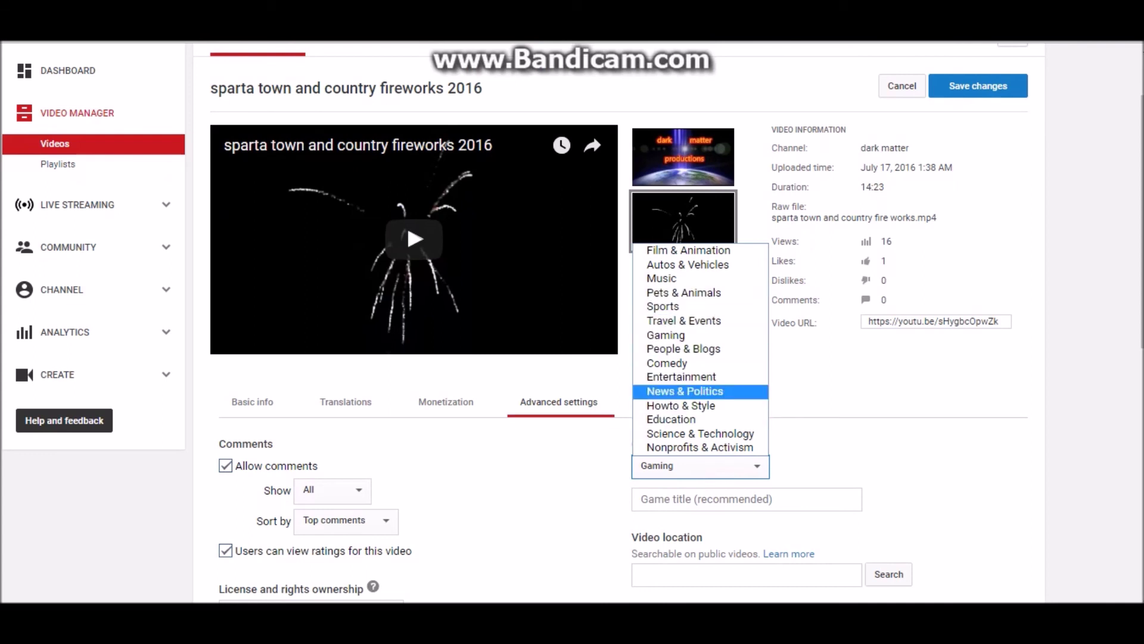
pyautogui.click(681, 405)
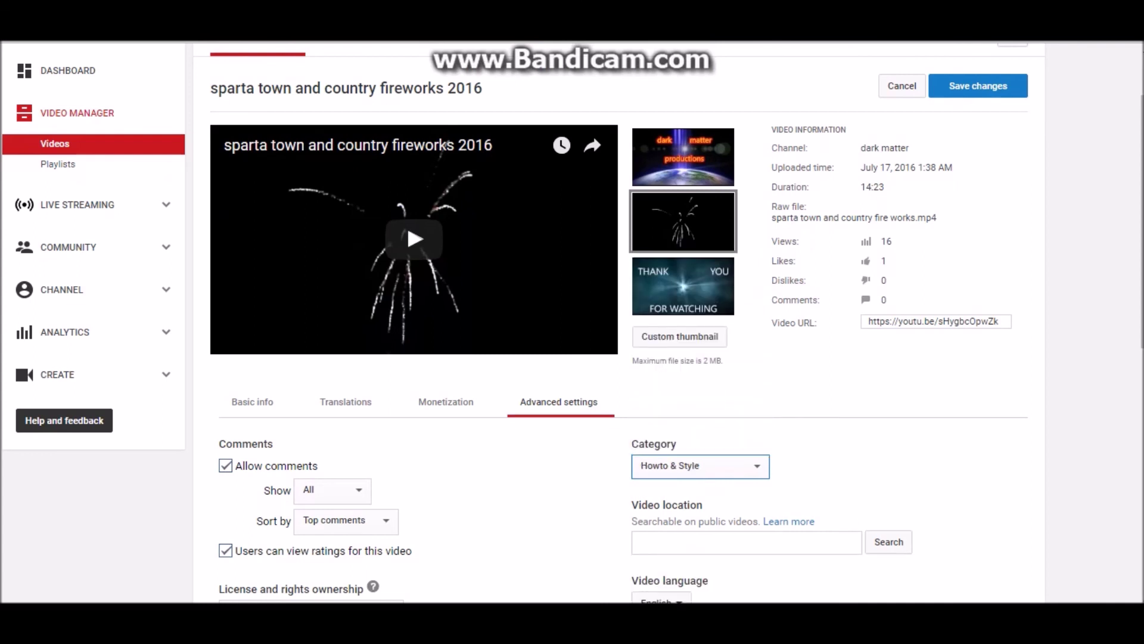
pyautogui.scroll(3, 596, 322)
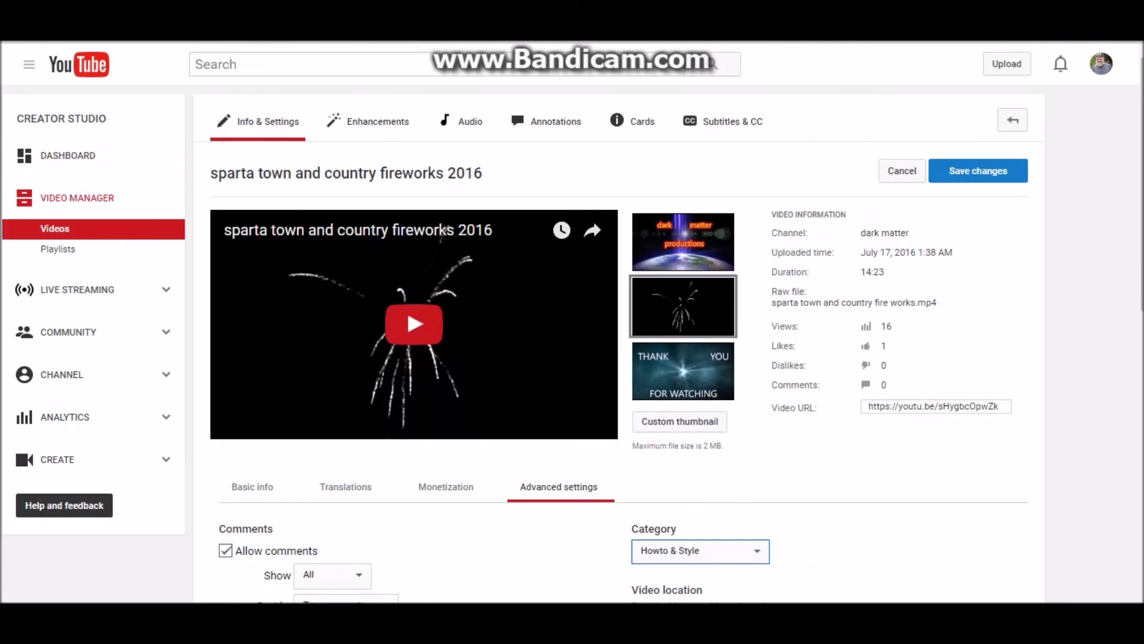